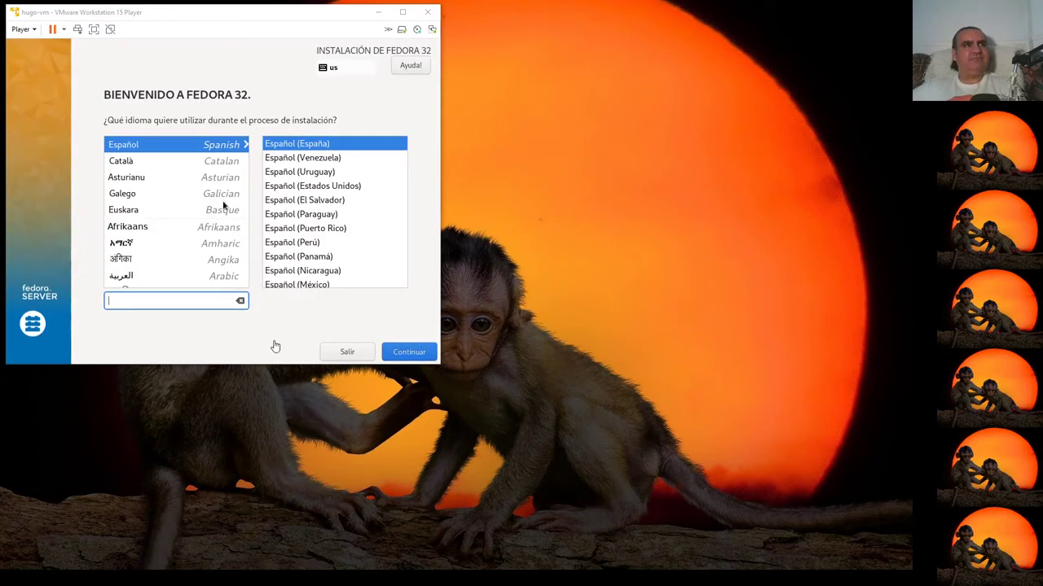
# Set the installation language to English (United States) and continue to the installation summary
pyautogui.click(352, 114)
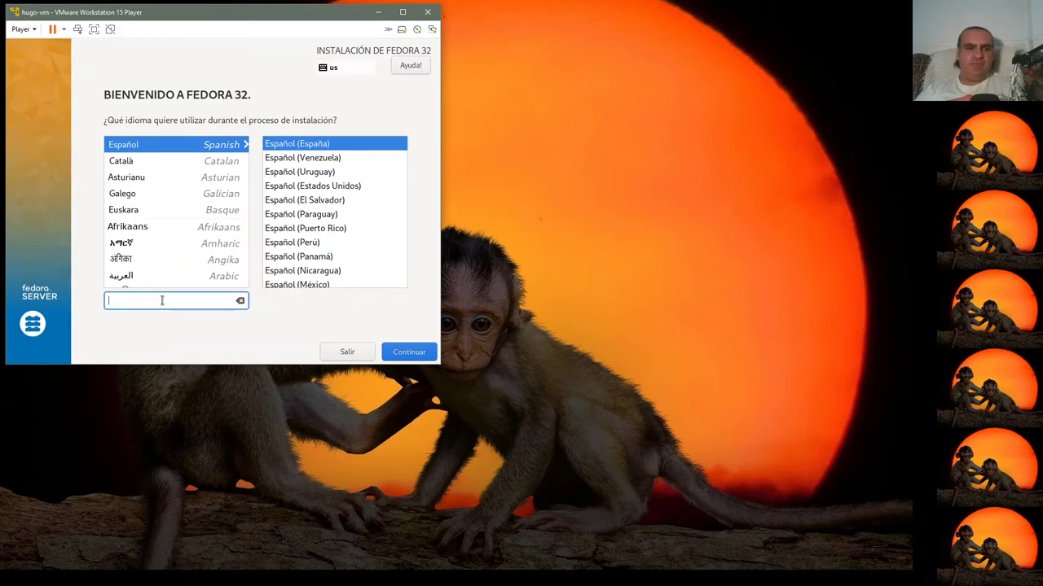
pyautogui.write('eng')
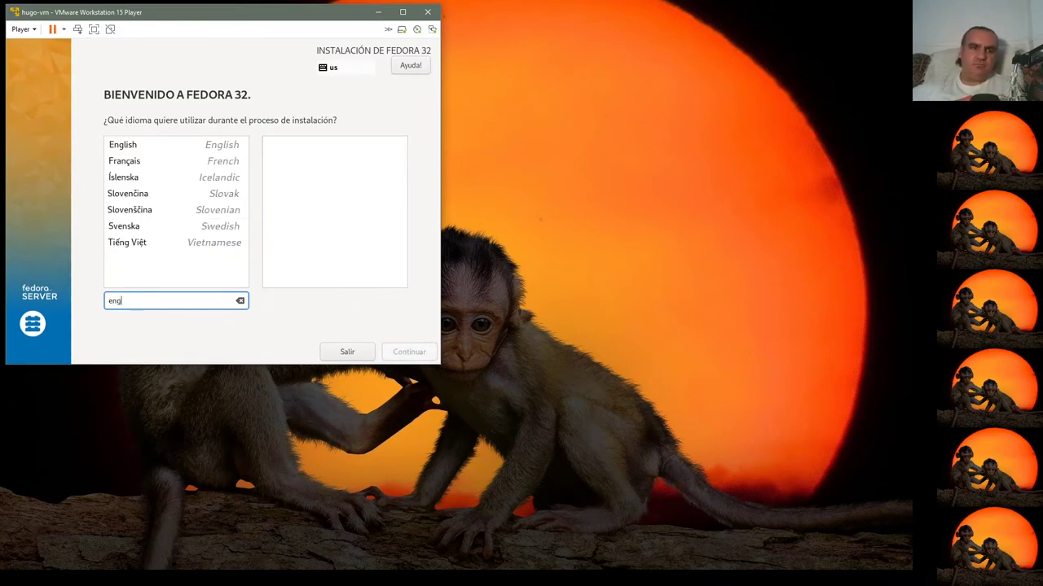
pyautogui.click(123, 144)
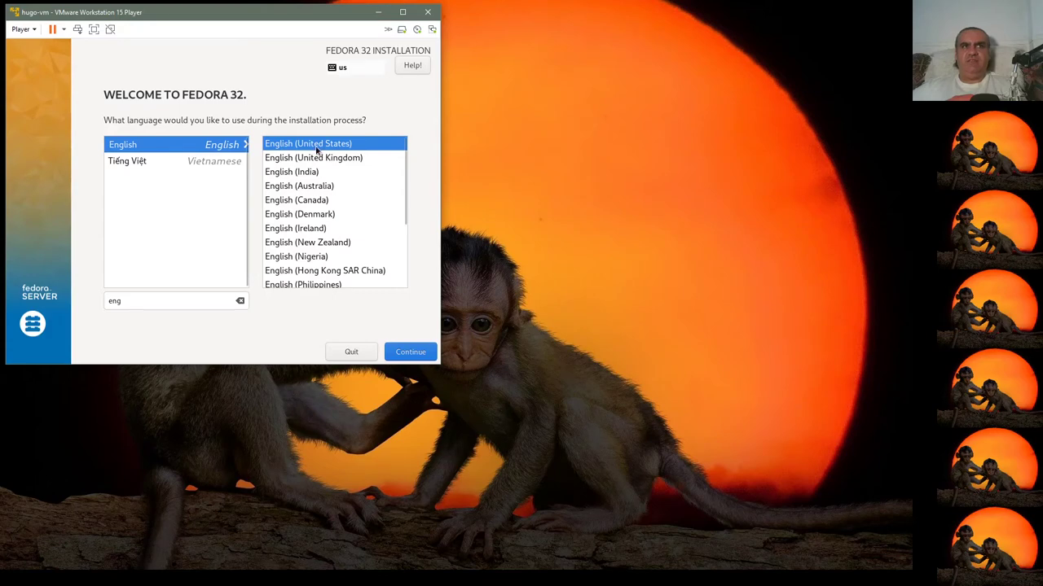
pyautogui.click(408, 350)
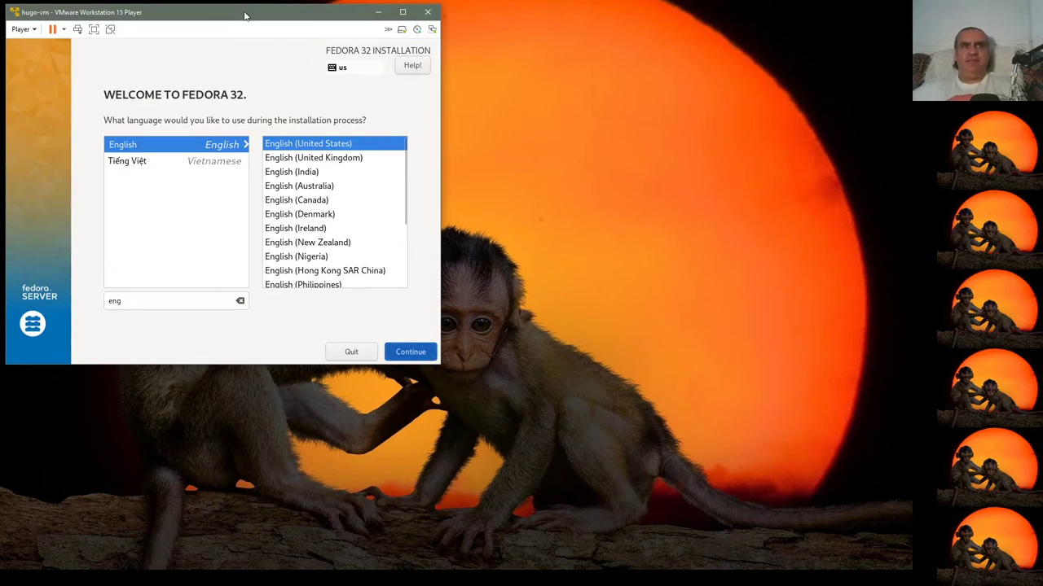
# Reposition the virtual machine window nearer the centre of the desktop and try to enlarge it
pyautogui.moveTo(244, 15); pyautogui.dragTo(499, 82)
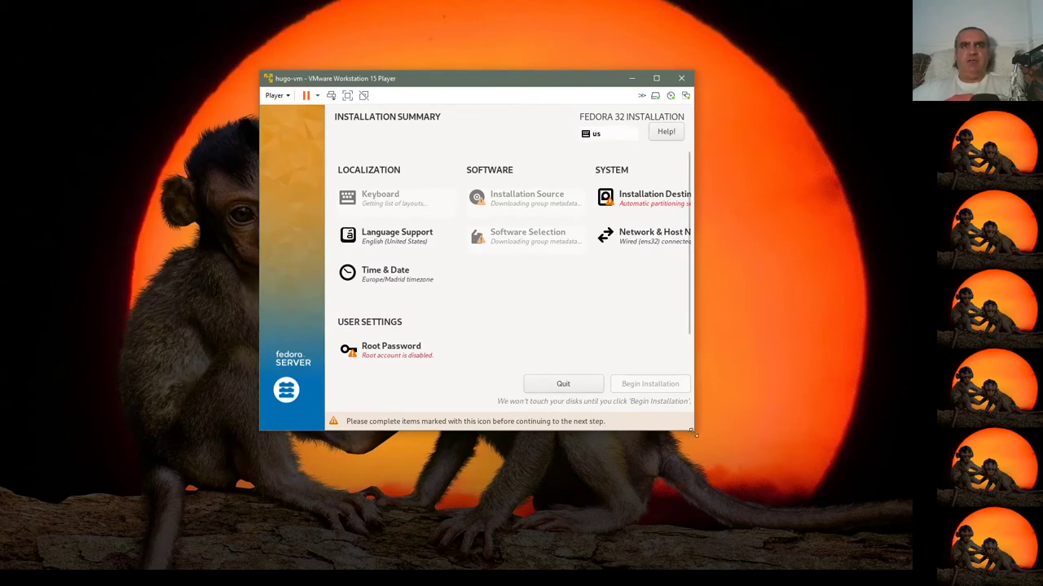
pyautogui.moveTo(696, 433); pyautogui.dragTo(801, 466)
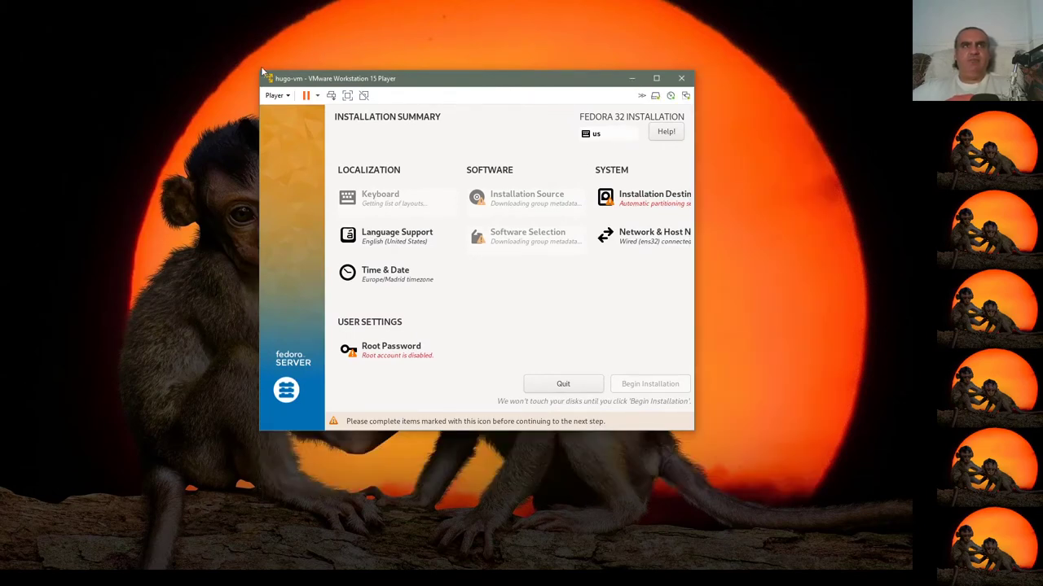
pyautogui.moveTo(255, 69); pyautogui.dragTo(172, 18)
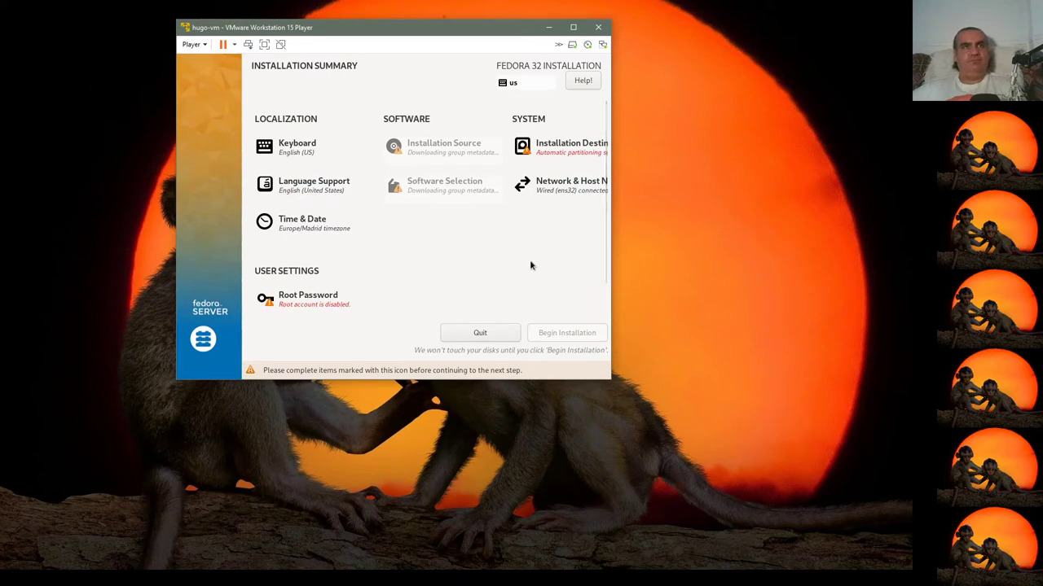
# Open the keyboard layout settings and start replacing the English (US) layout with another one
pyautogui.click(296, 149)
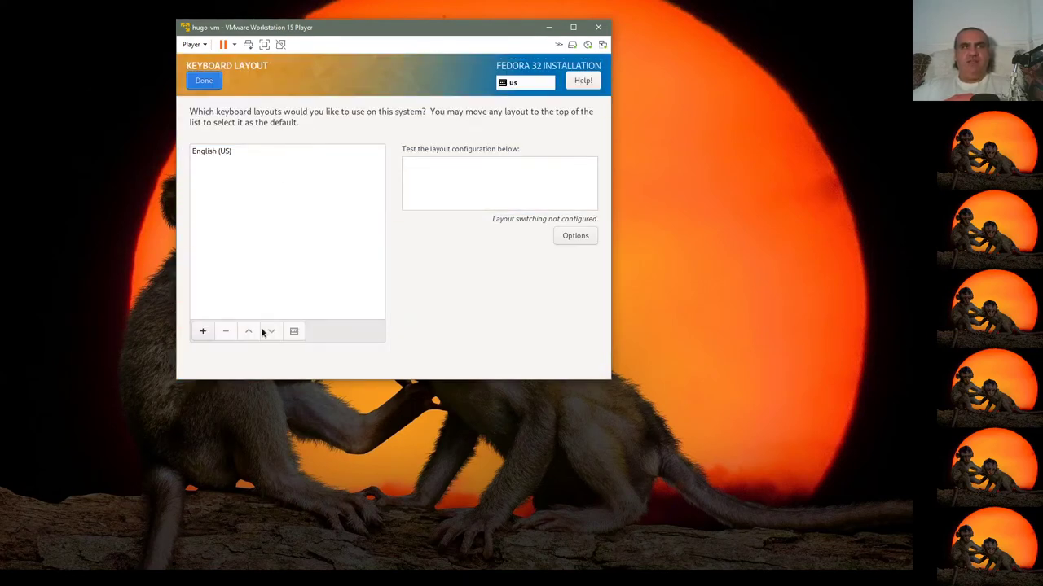
pyautogui.click(209, 155)
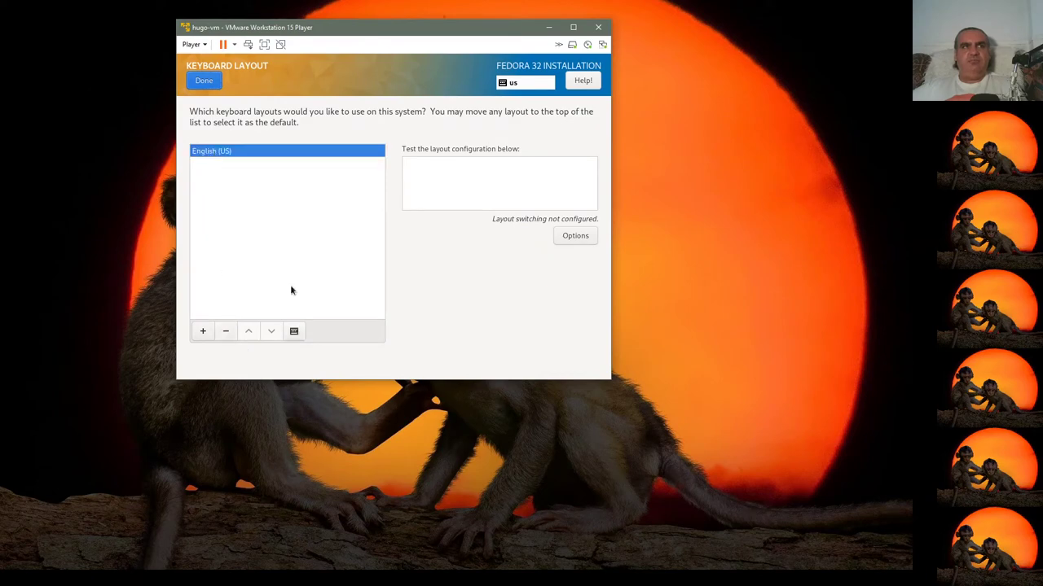
pyautogui.click(209, 331)
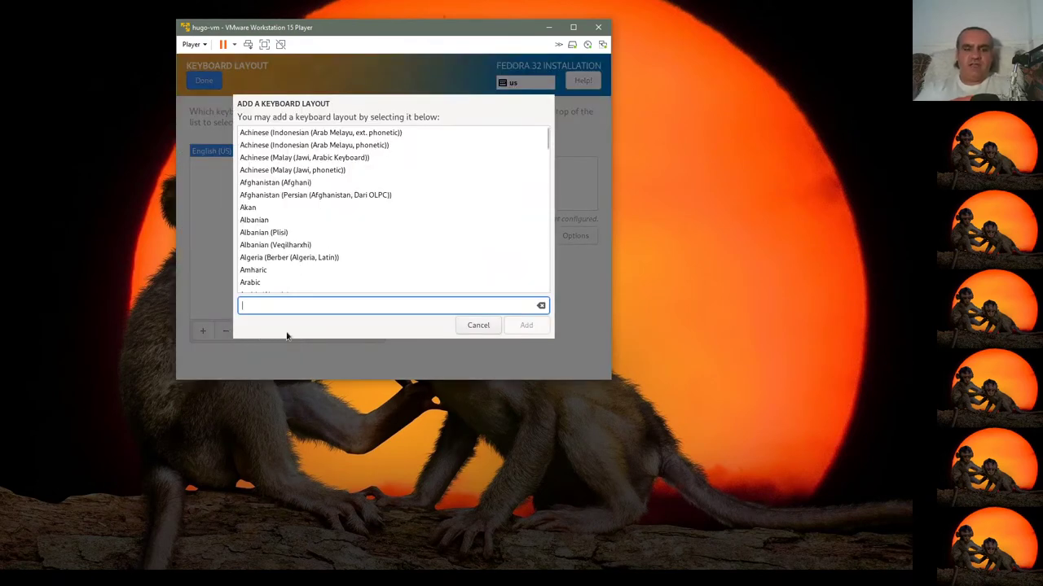
pyautogui.write('espa')
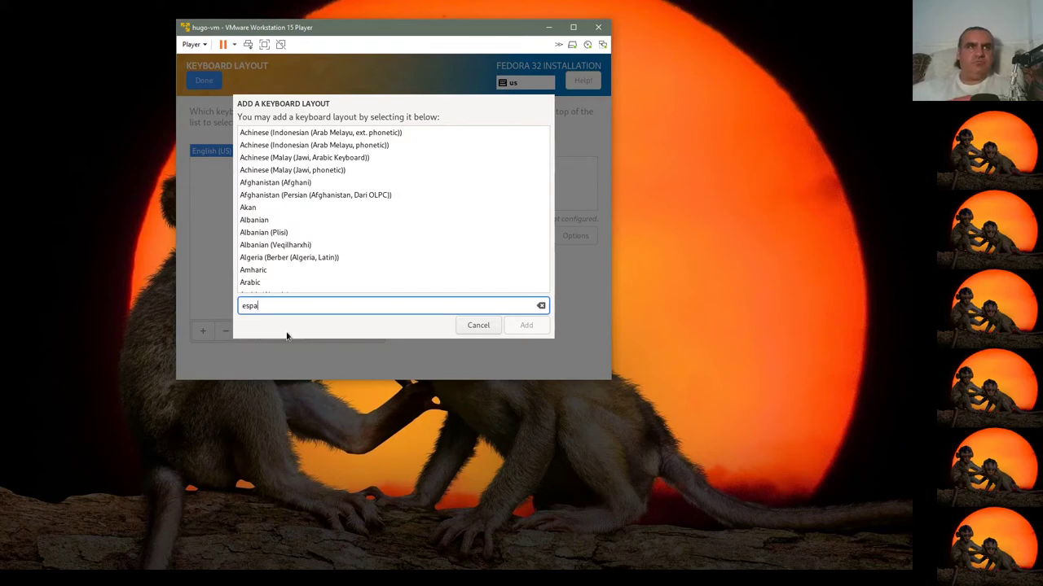
pyautogui.press('BackSpace')
pyautogui.press('BackSpace')
pyautogui.press('BackSpace')
pyautogui.press('BackSpace')
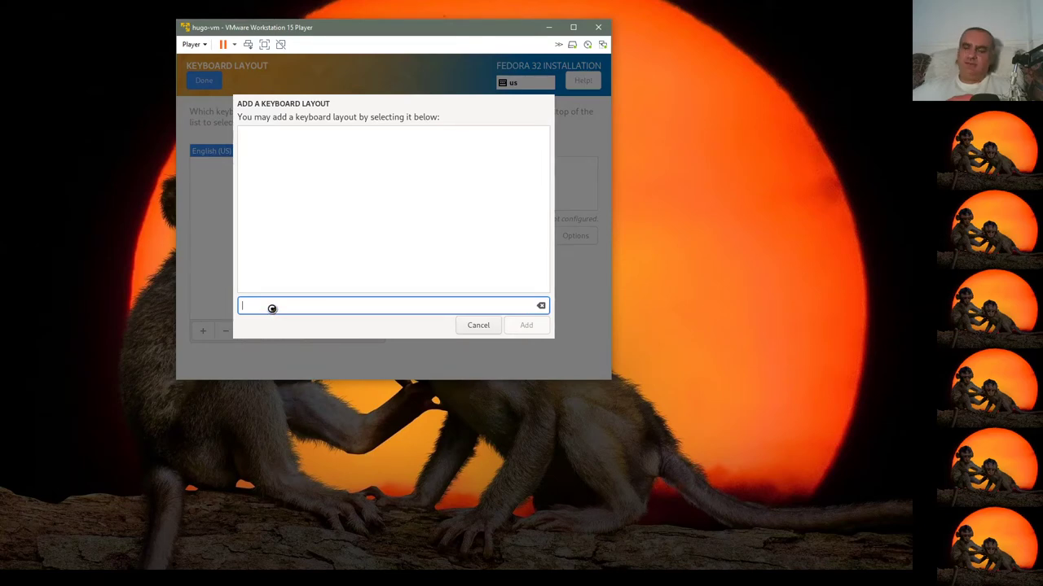
# Find "spa" among the layouts, make Spanish; Castilian (Spanish) the keyboard layout and return to the installation summary
pyautogui.write('spa')
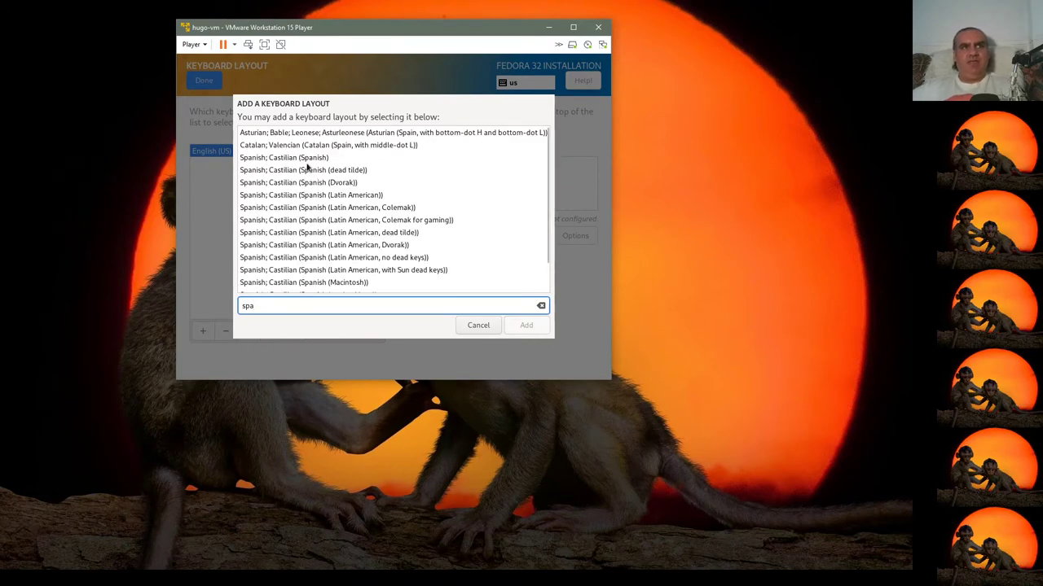
pyautogui.click(306, 160)
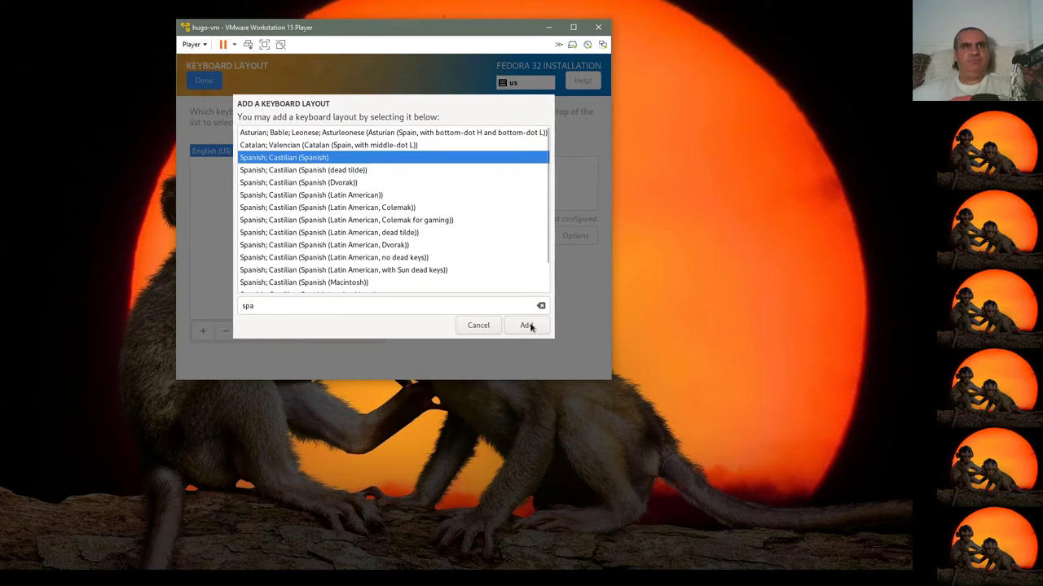
pyautogui.click(526, 325)
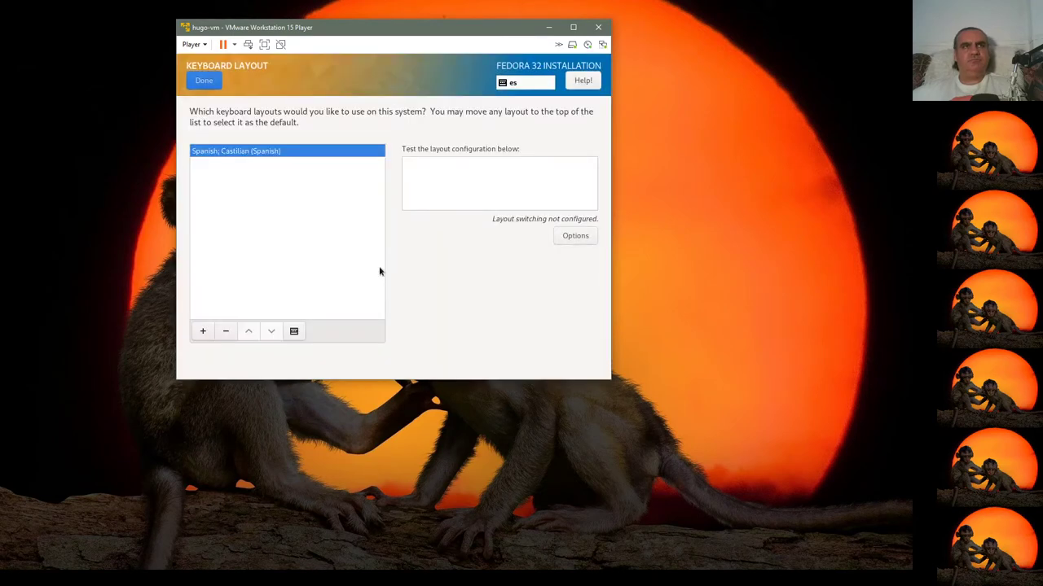
pyautogui.click(204, 81)
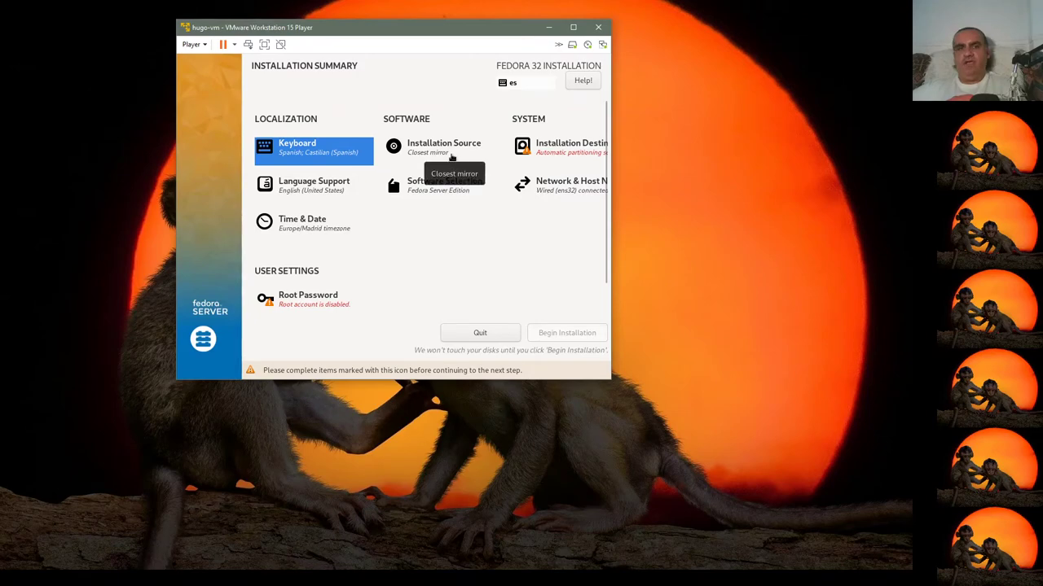
# Review the installation destination and accept the VMware virtual disk sda with automatic storage configuration
pyautogui.click(558, 145)
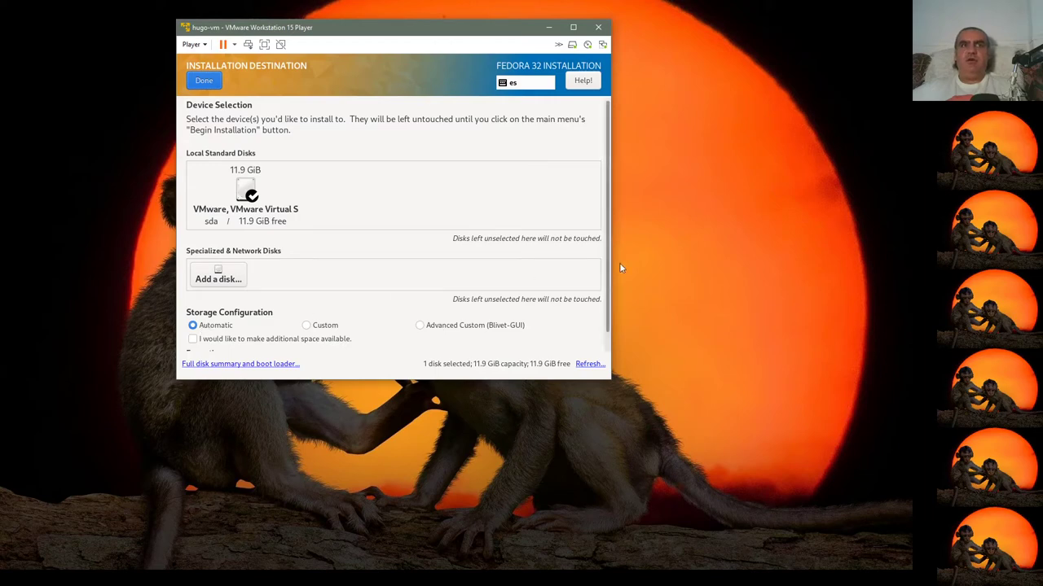
pyautogui.scroll(-1, 610, 331)
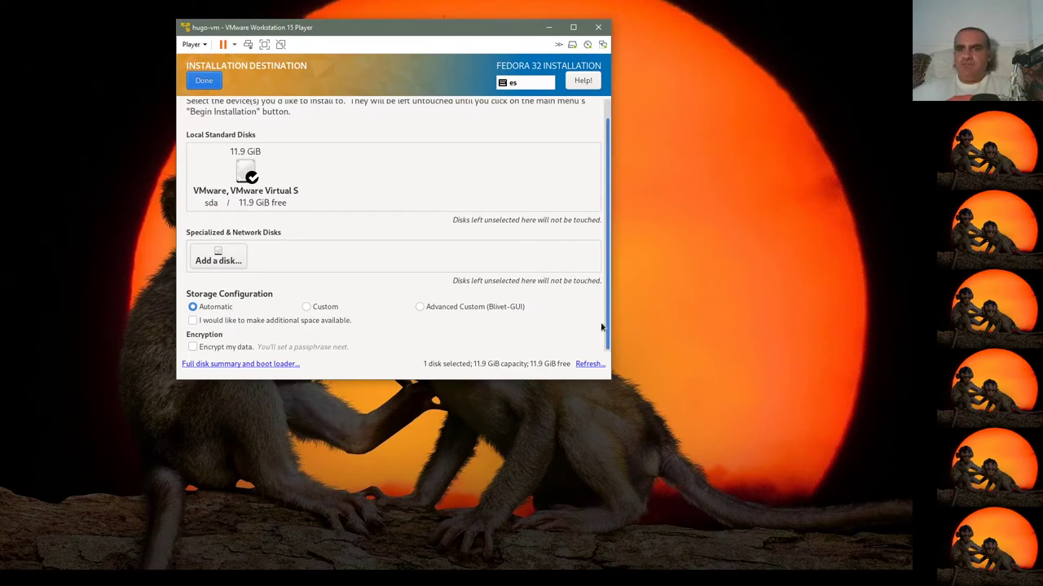
pyautogui.scroll(1, 342, 171)
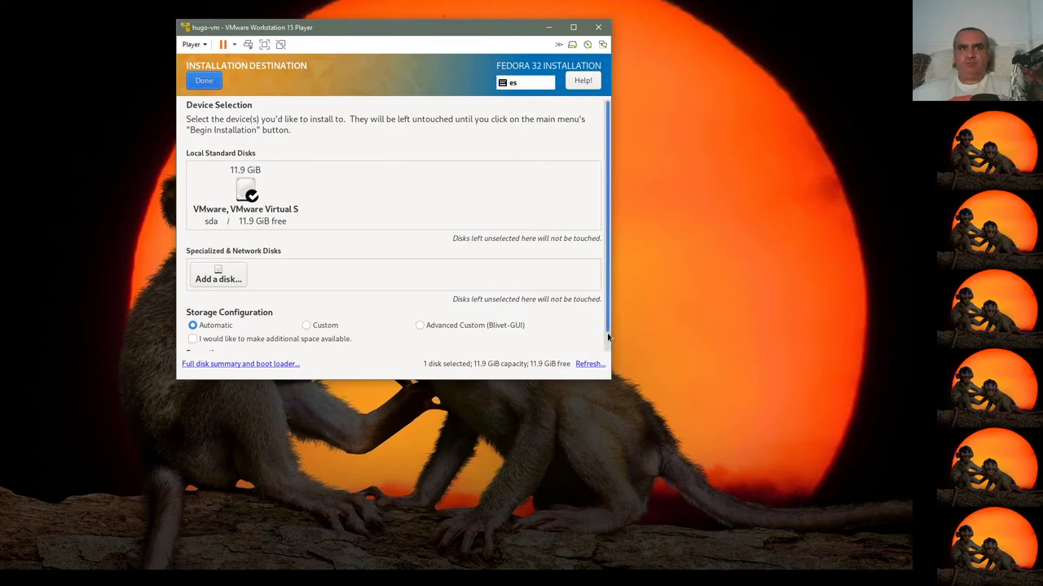
pyautogui.scroll(-1, 609, 345)
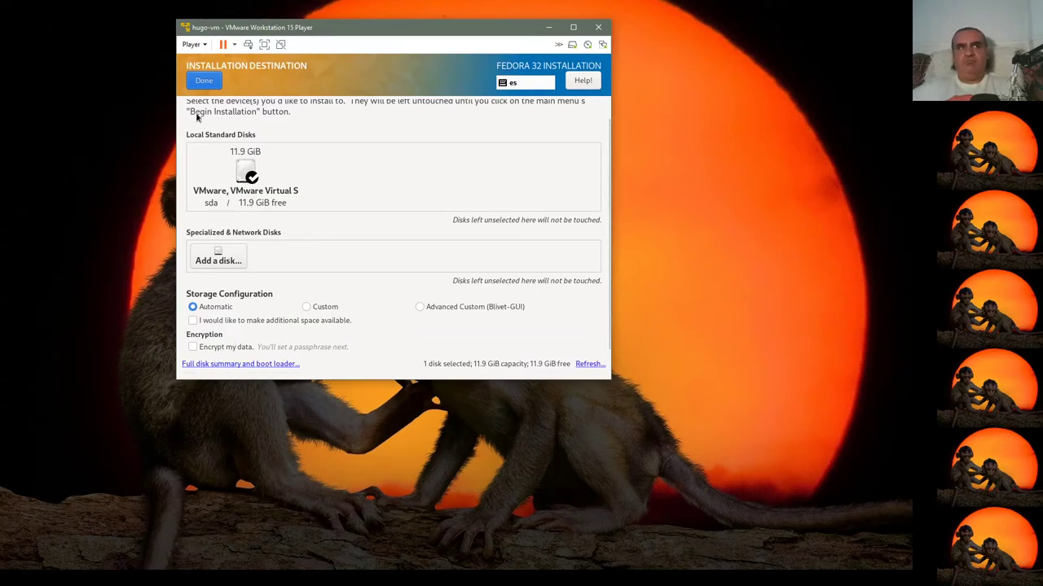
pyautogui.click(209, 84)
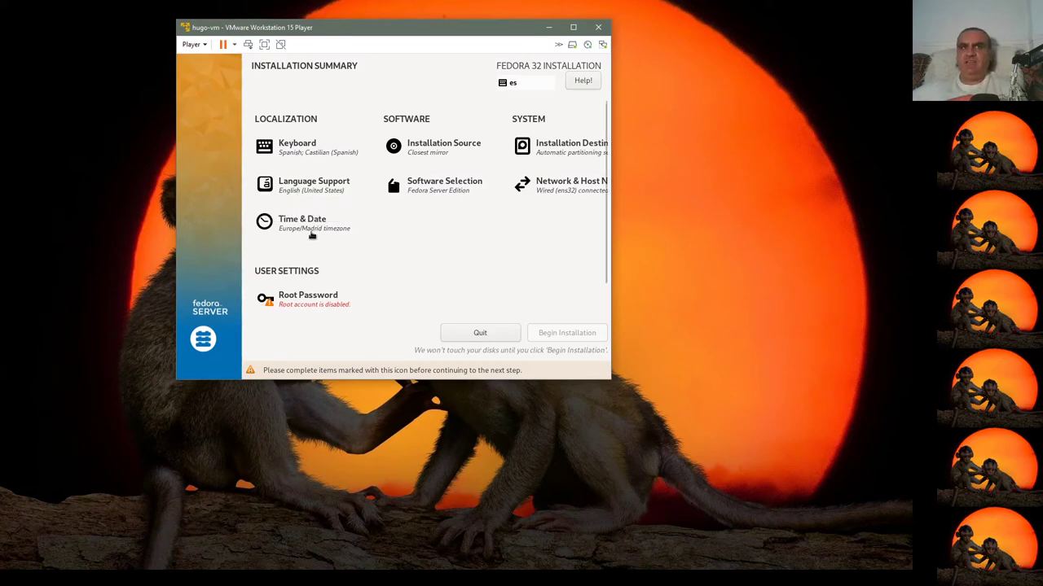
# Select KDE Plasma Workspaces as base environment with the Firefox Web Browser, Administration Tools and KDE Office add-ons
pyautogui.click(419, 189)
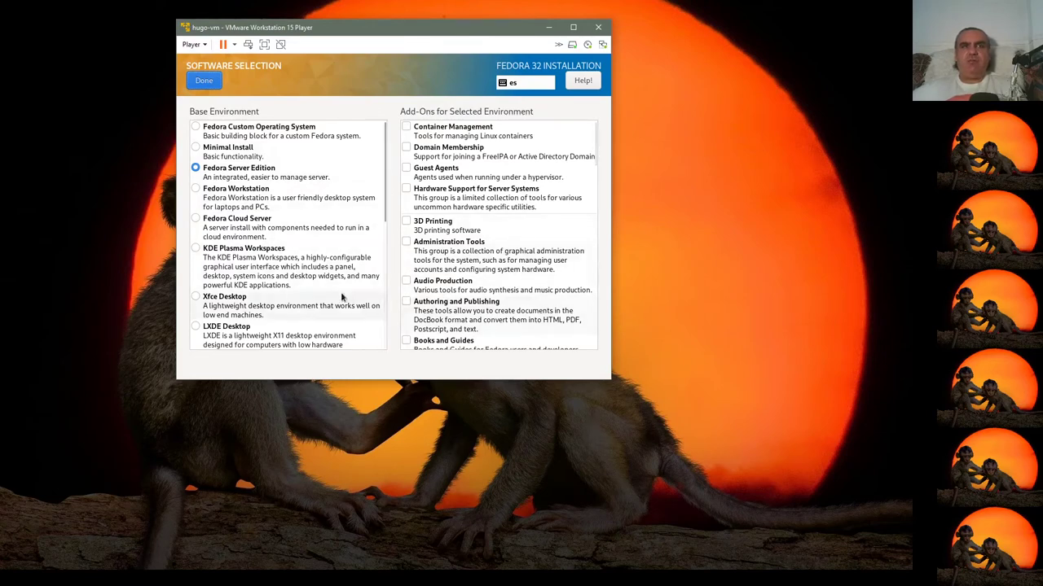
pyautogui.click(257, 268)
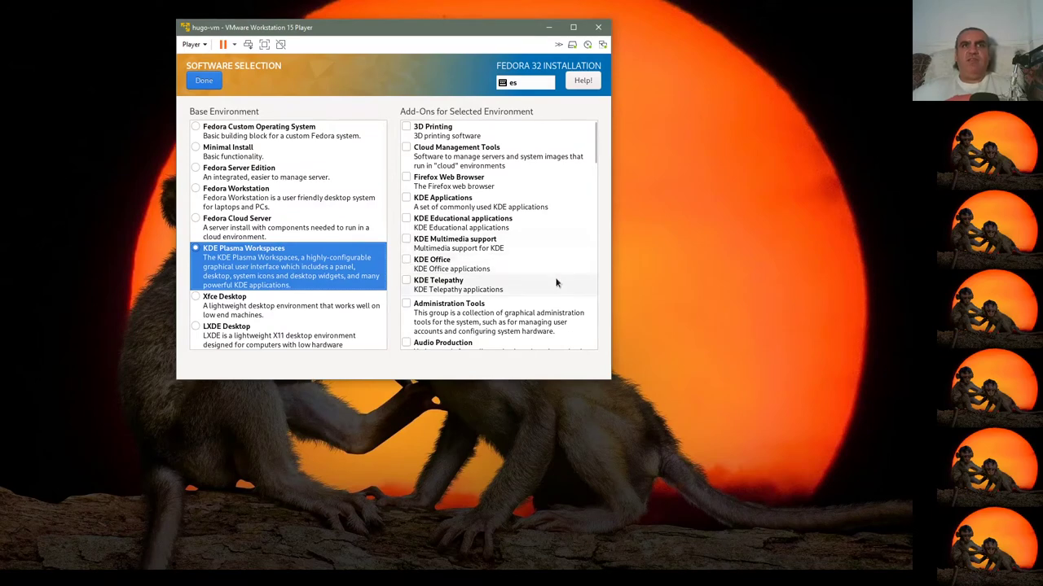
pyautogui.click(408, 181)
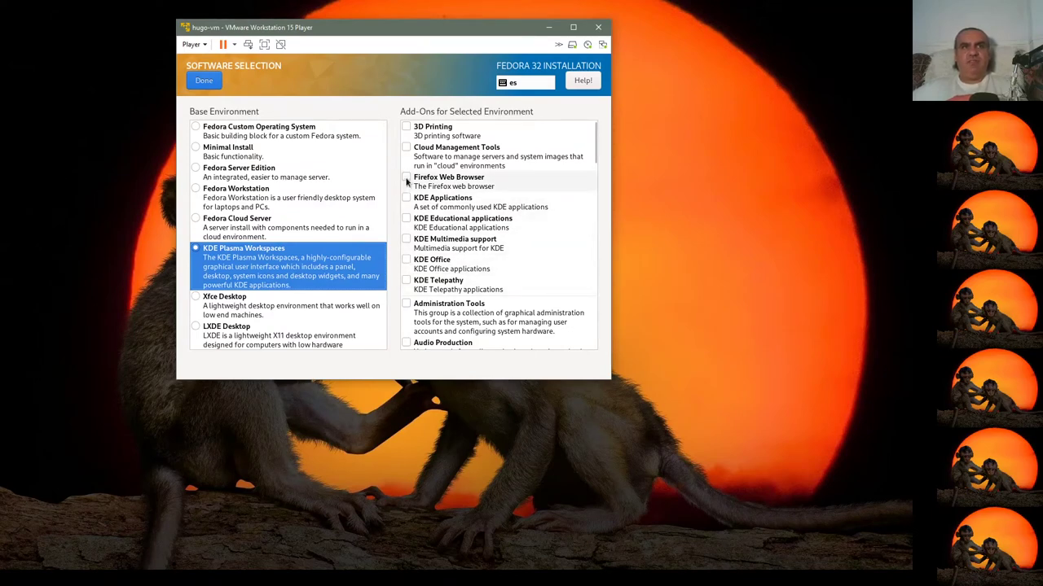
pyautogui.click(407, 306)
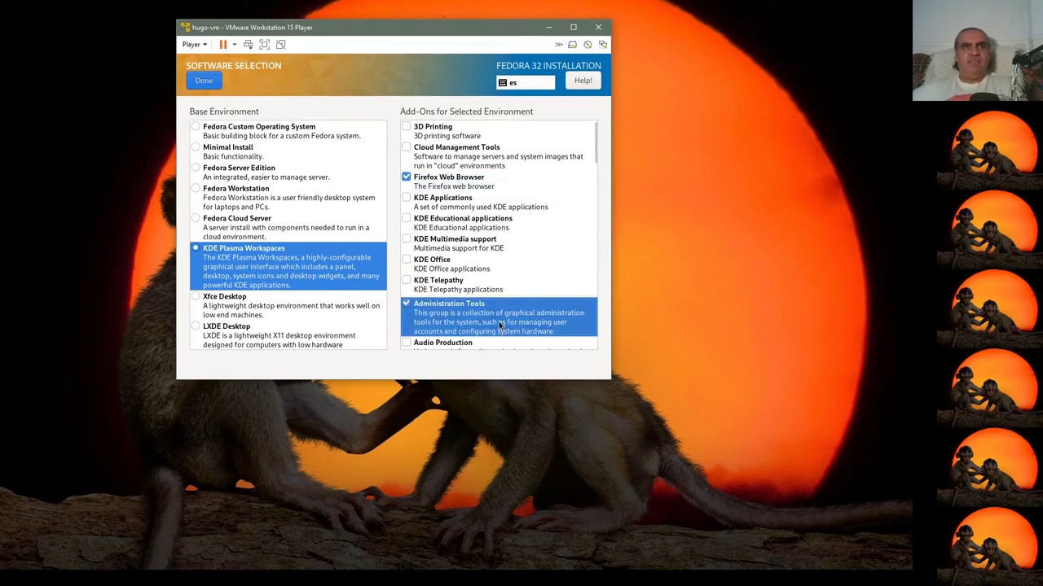
pyautogui.click(406, 259)
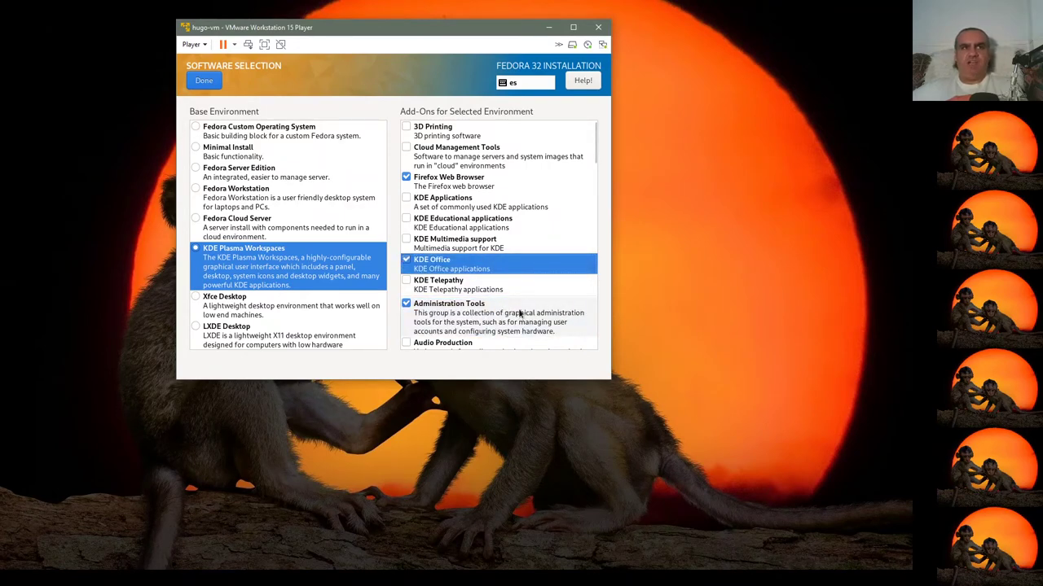
# Review the remaining add-ons through Window Managers at the end of the list and confirm the software selection
pyautogui.scroll(-2, 519, 314)
pyautogui.scroll(-2, 519, 316)
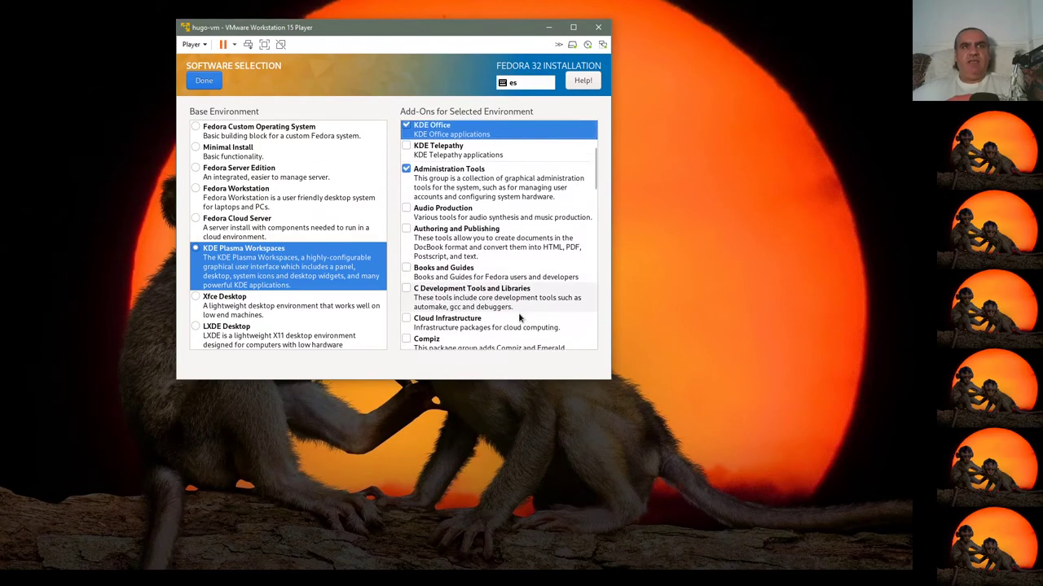
pyautogui.scroll(-1, 519, 317)
pyautogui.scroll(-3, 519, 317)
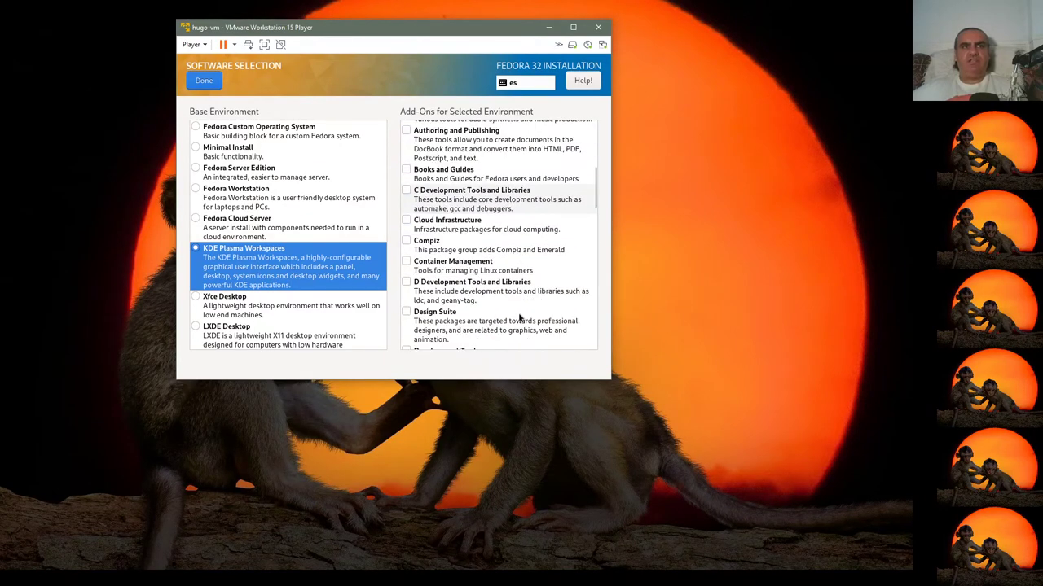
pyautogui.scroll(-1, 519, 318)
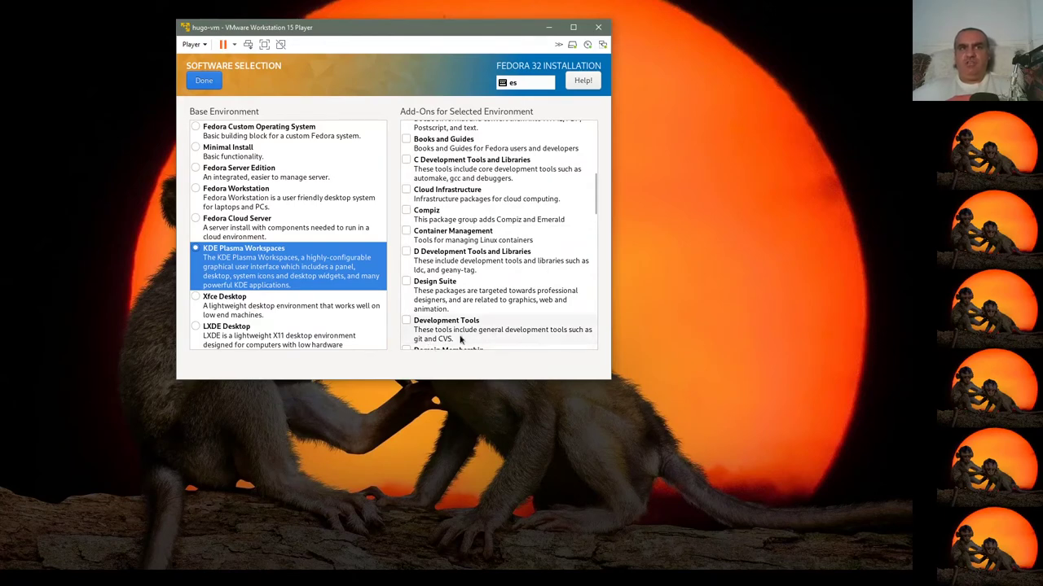
pyautogui.scroll(-4, 480, 334)
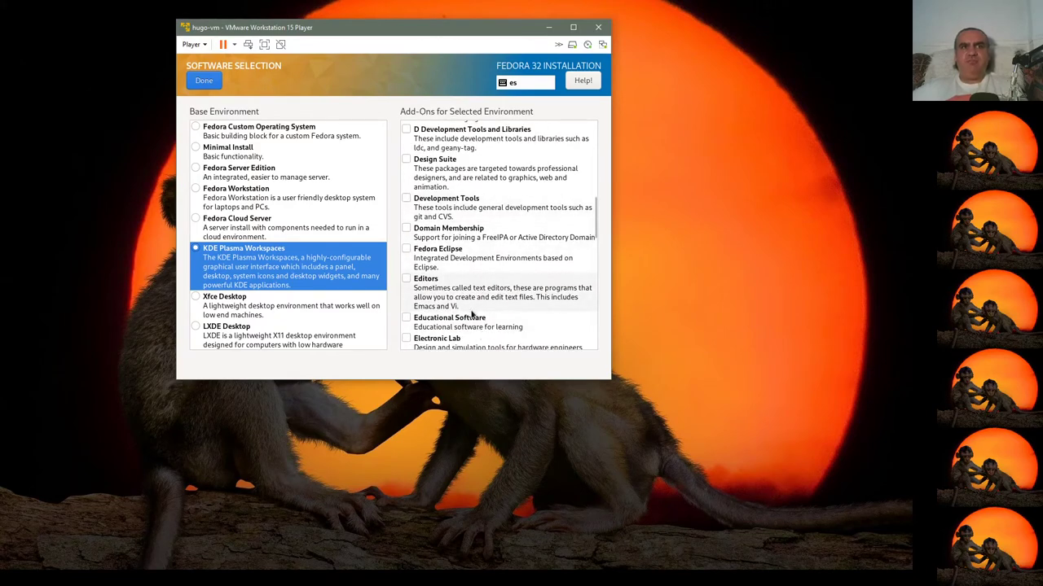
pyautogui.scroll(-2, 473, 317)
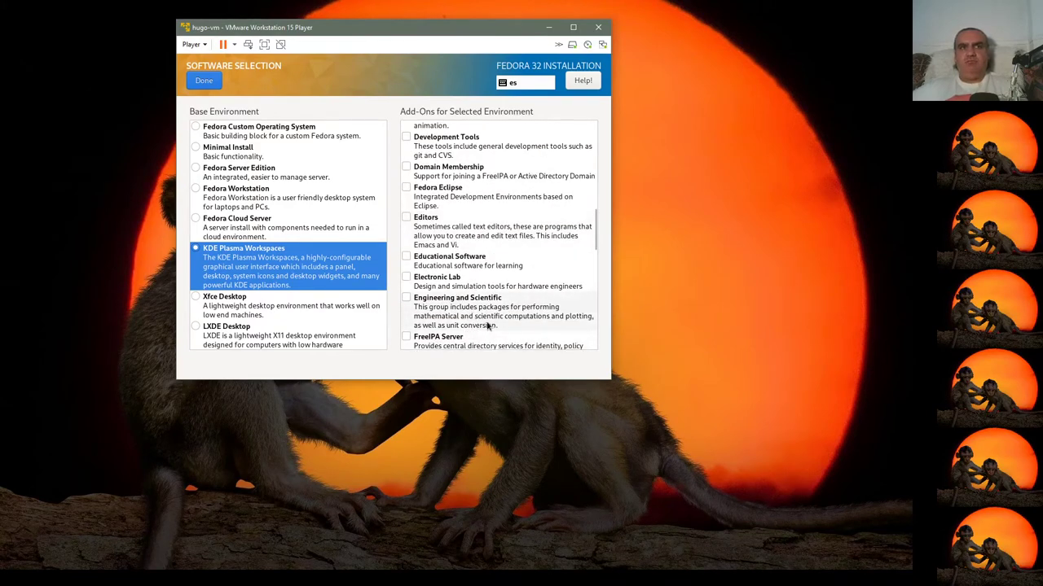
pyautogui.scroll(-3, 487, 326)
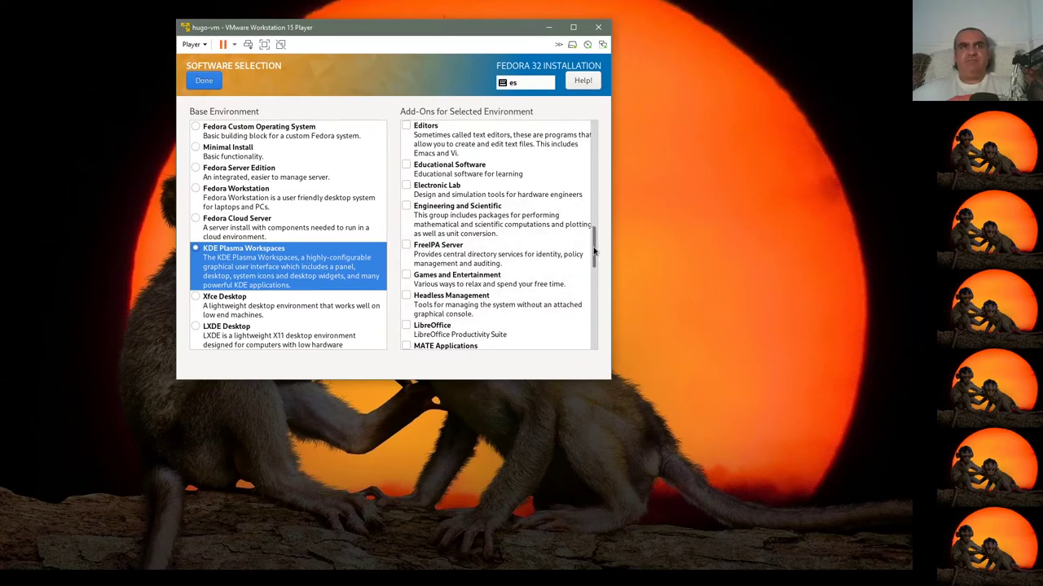
pyautogui.moveTo(594, 252); pyautogui.dragTo(592, 336)
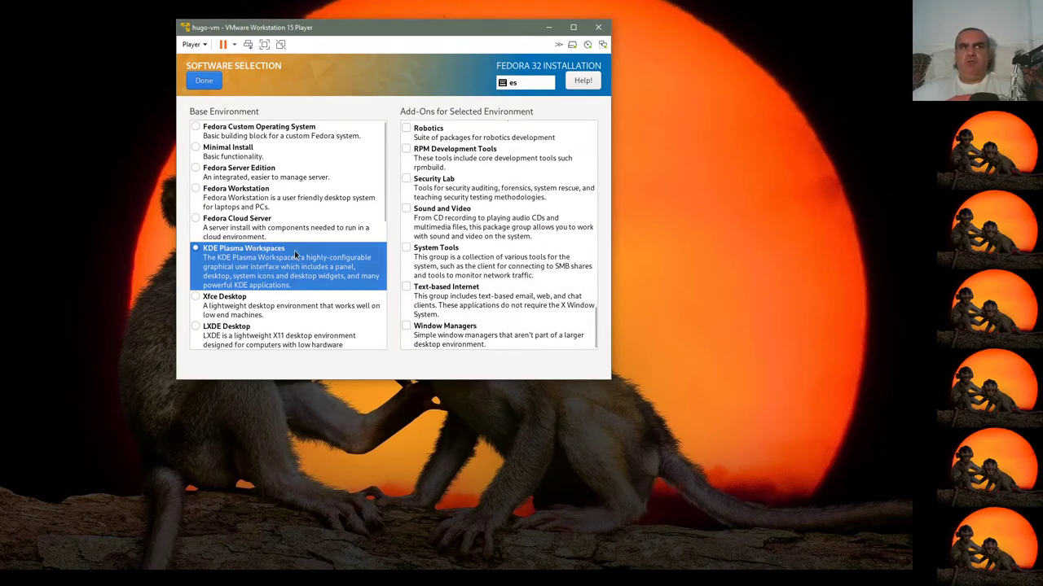
pyautogui.click(204, 82)
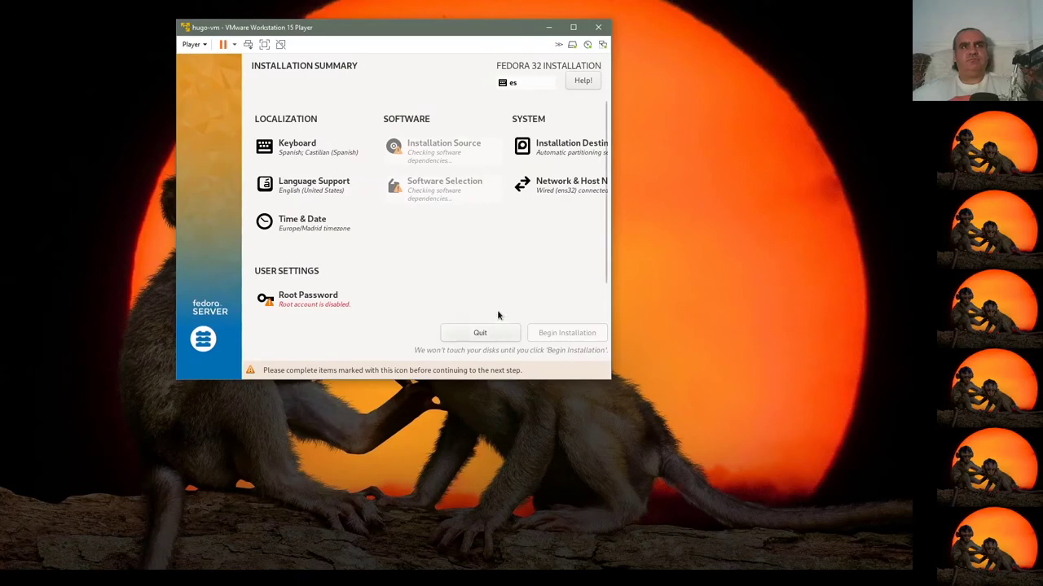
# Set and apply the host name hugo.labsam.local for the wired connection, recheck the network settings and return to the installation summary
pyautogui.click(546, 186)
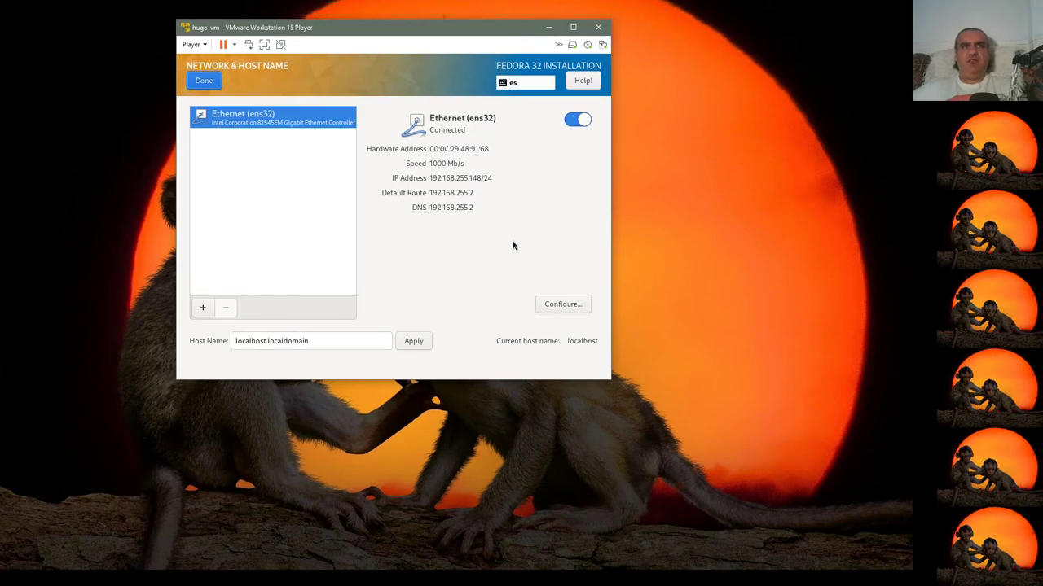
pyautogui.doubleClick(266, 341)
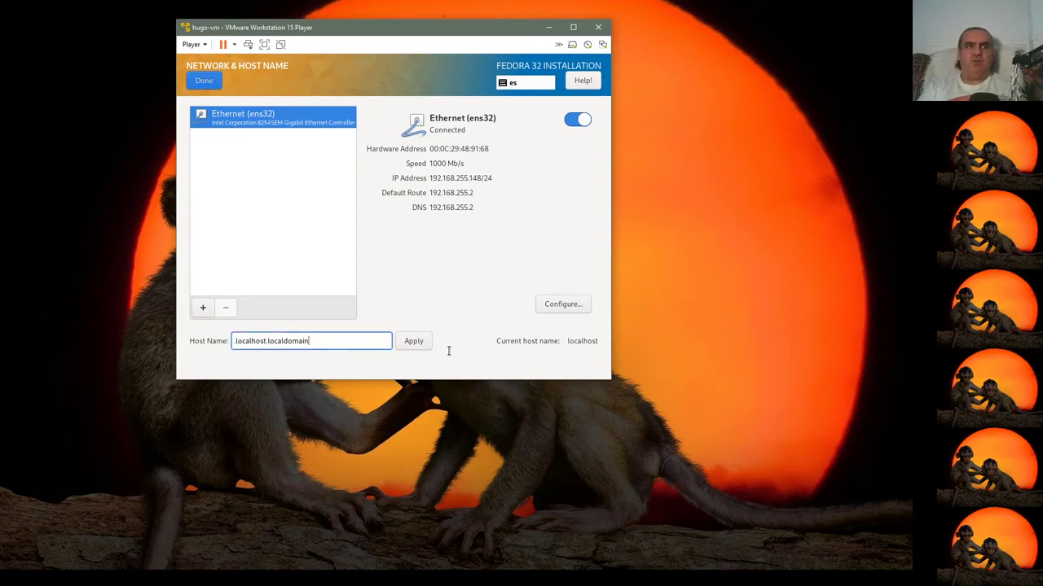
pyautogui.hotkey('ctrl', 'a')
pyautogui.press('BackSpace')
pyautogui.write('hu')
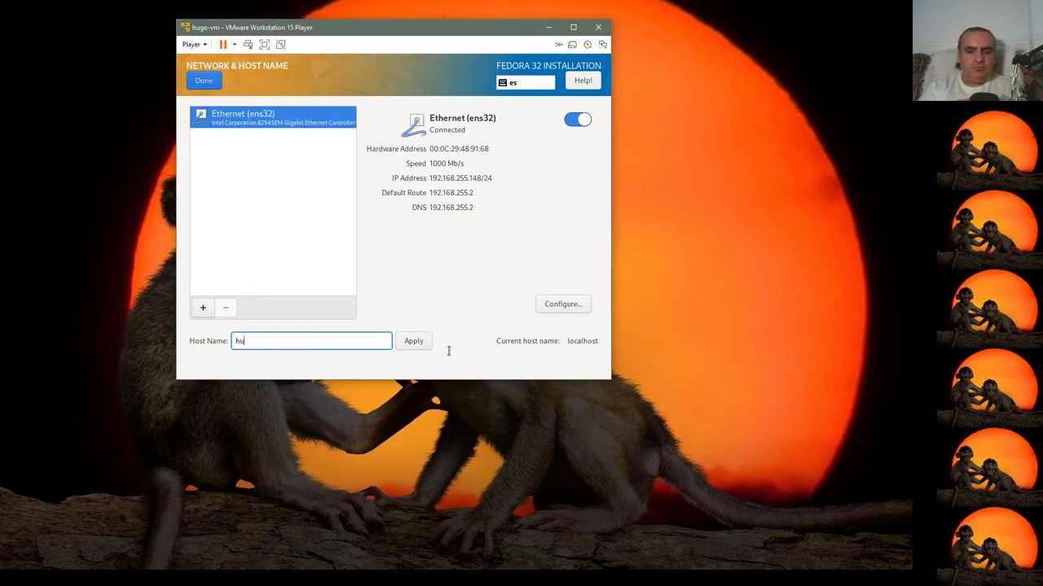
pyautogui.write('go.labsam.local')
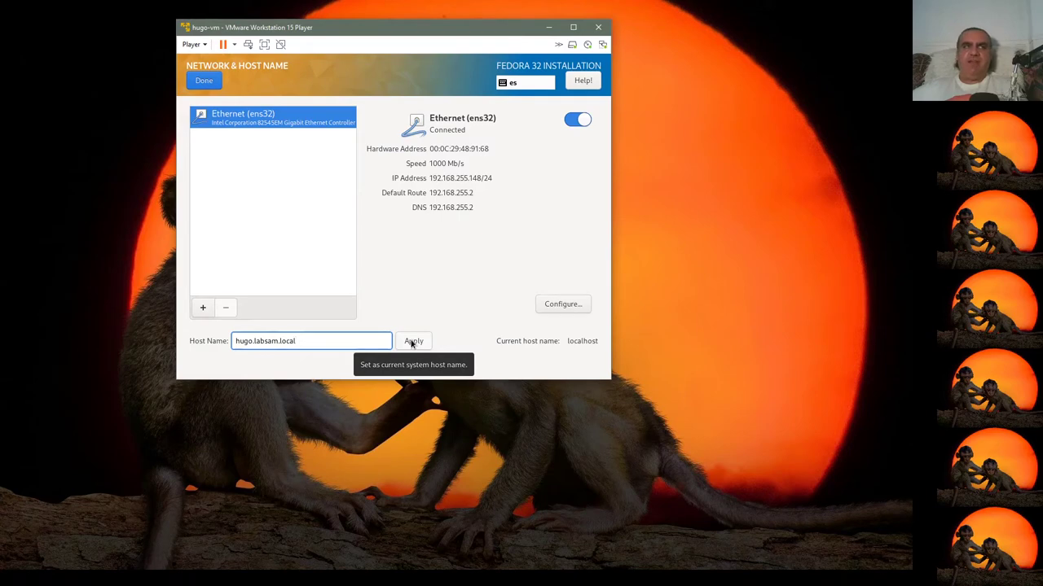
pyautogui.click(411, 342)
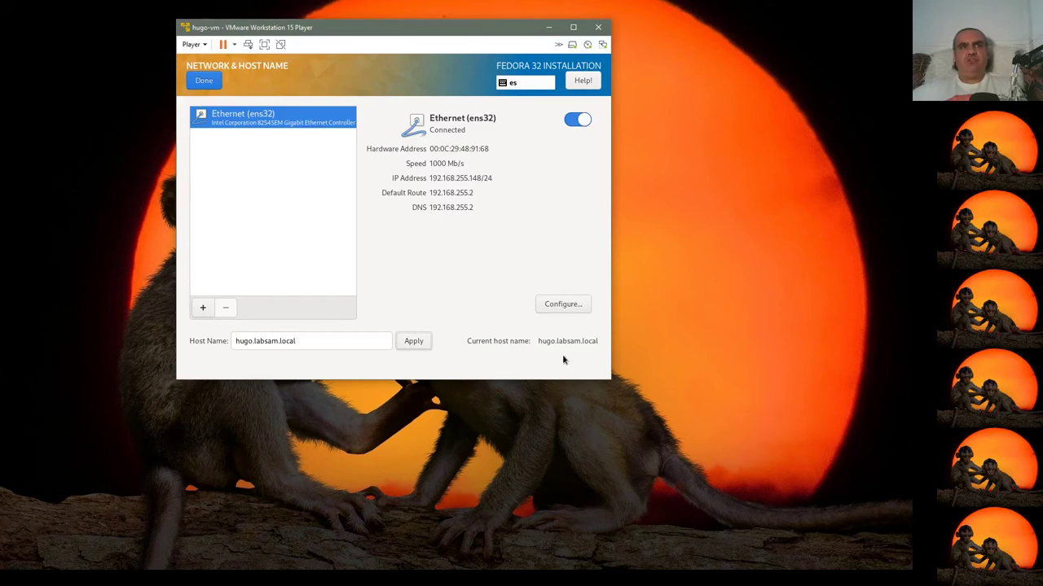
pyautogui.click(203, 82)
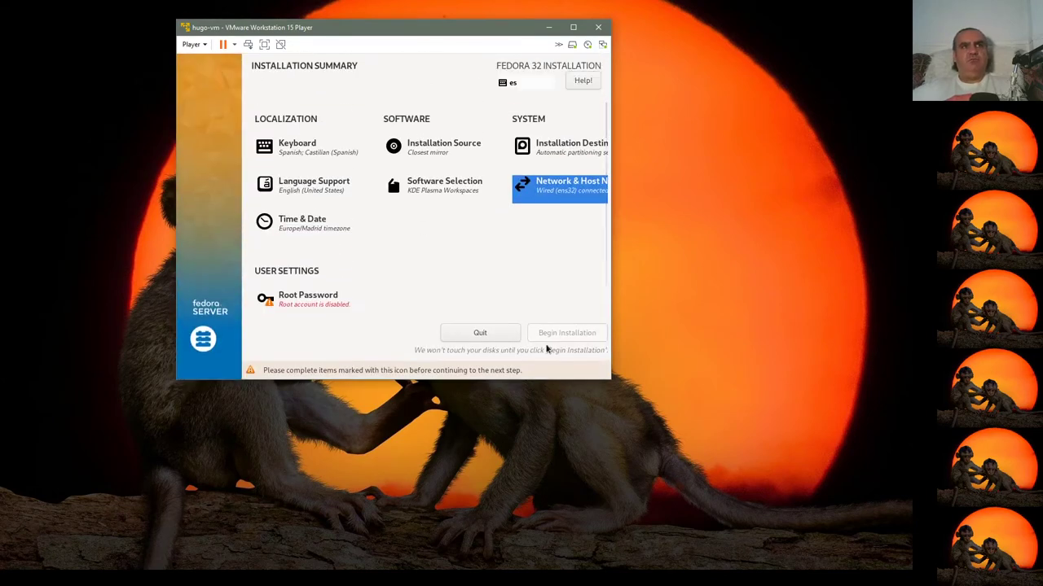
pyautogui.click(541, 197)
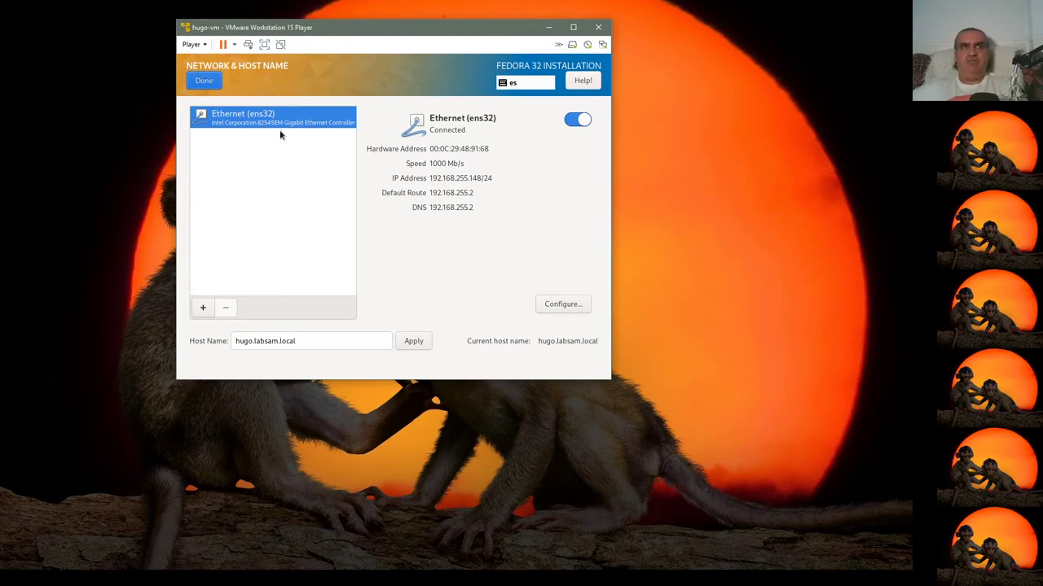
pyautogui.click(203, 81)
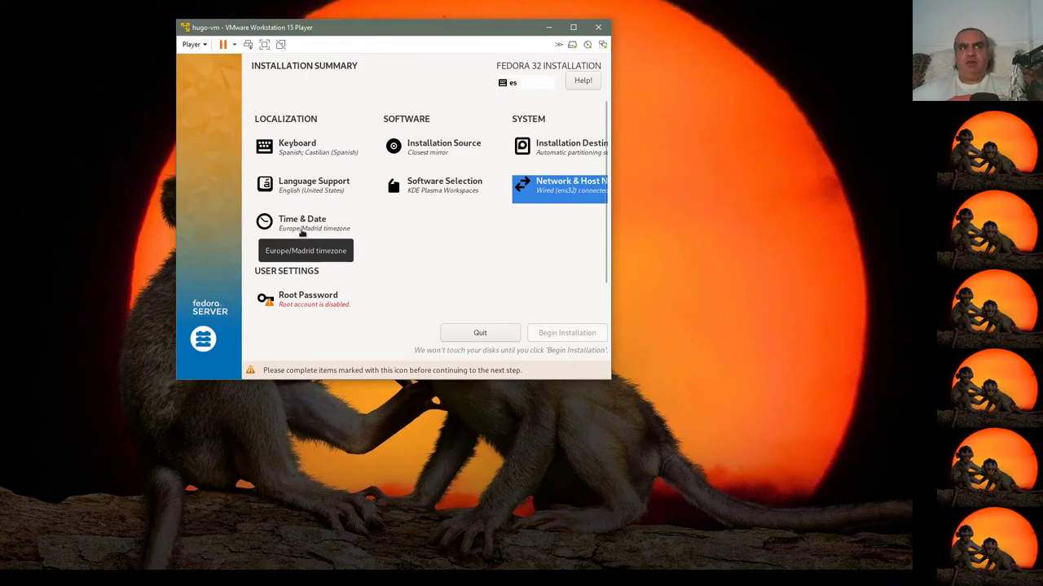
# Review the time zone and the list of NTP servers in the Time & Date settings, leaving them as they are
pyautogui.click(338, 229)
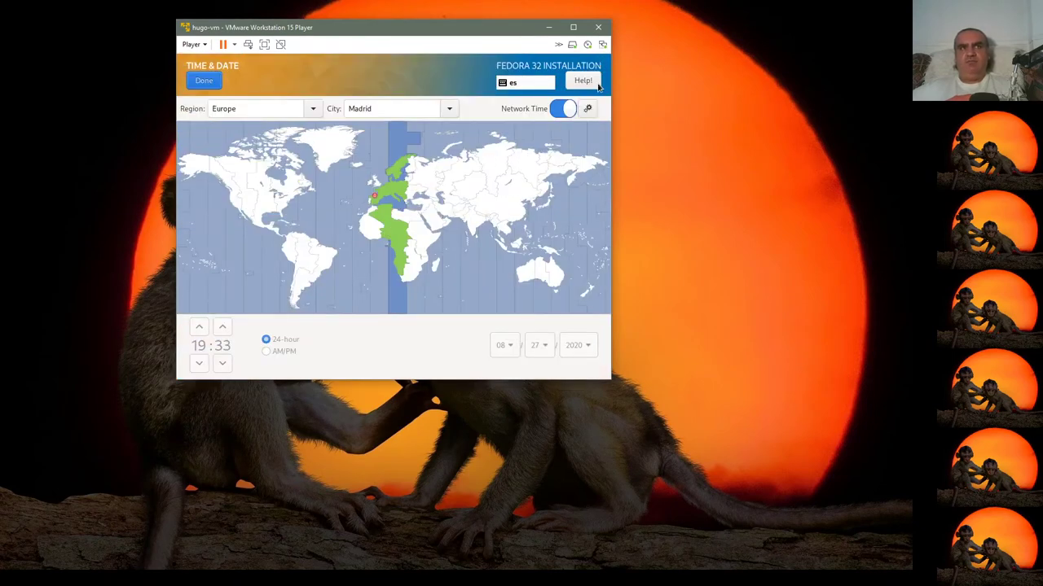
pyautogui.click(587, 108)
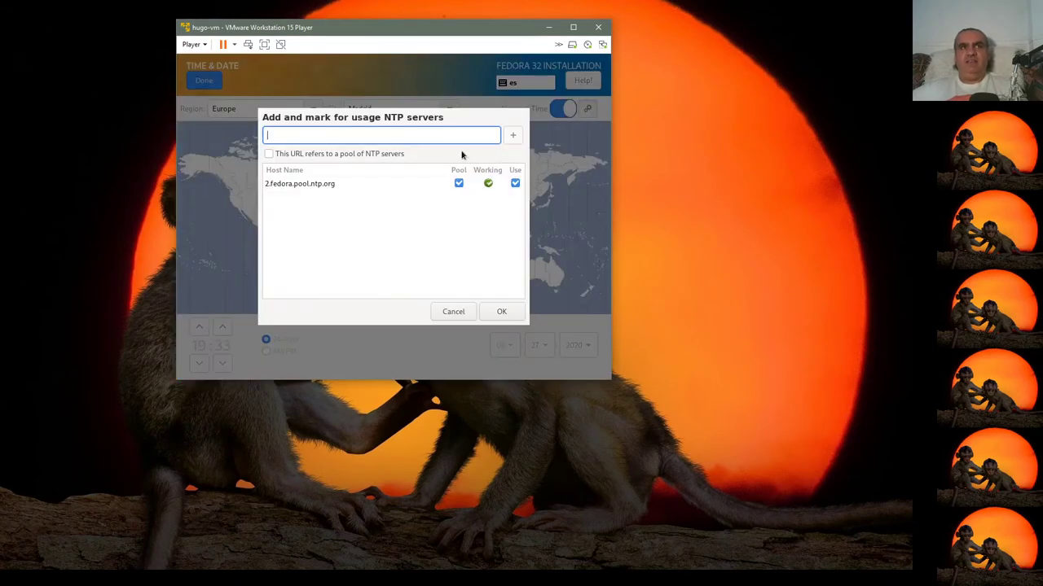
pyautogui.click(452, 312)
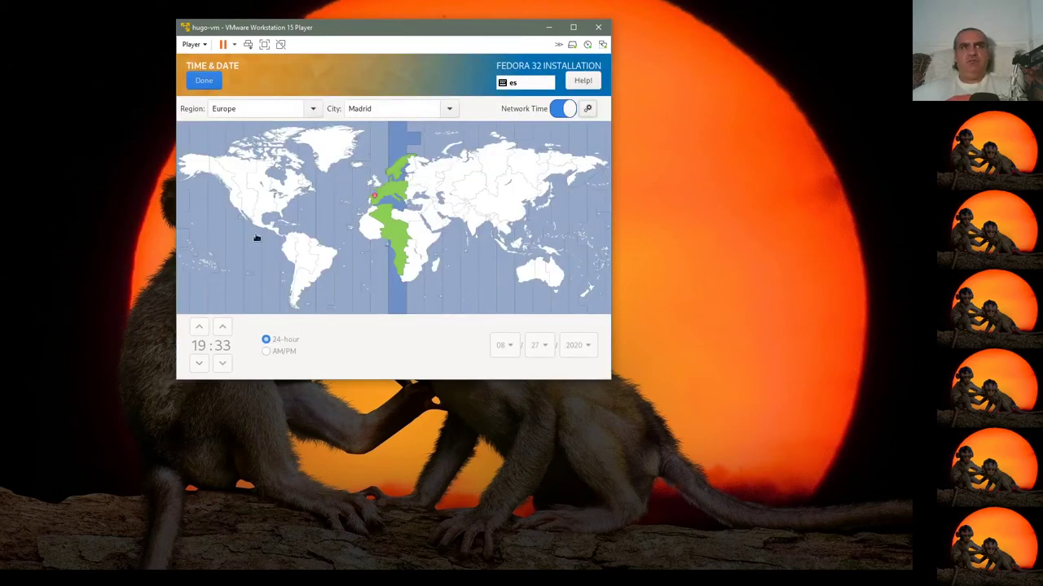
pyautogui.click(204, 81)
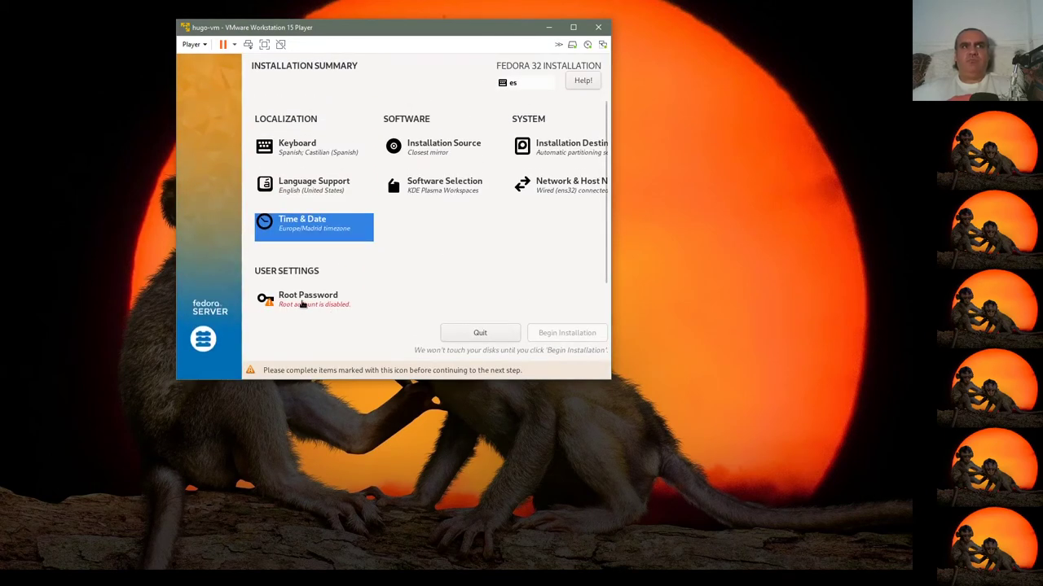
# Enter and confirm the root password, leaving root SSH login disallowed, and return to the installation summary
pyautogui.click(300, 298)
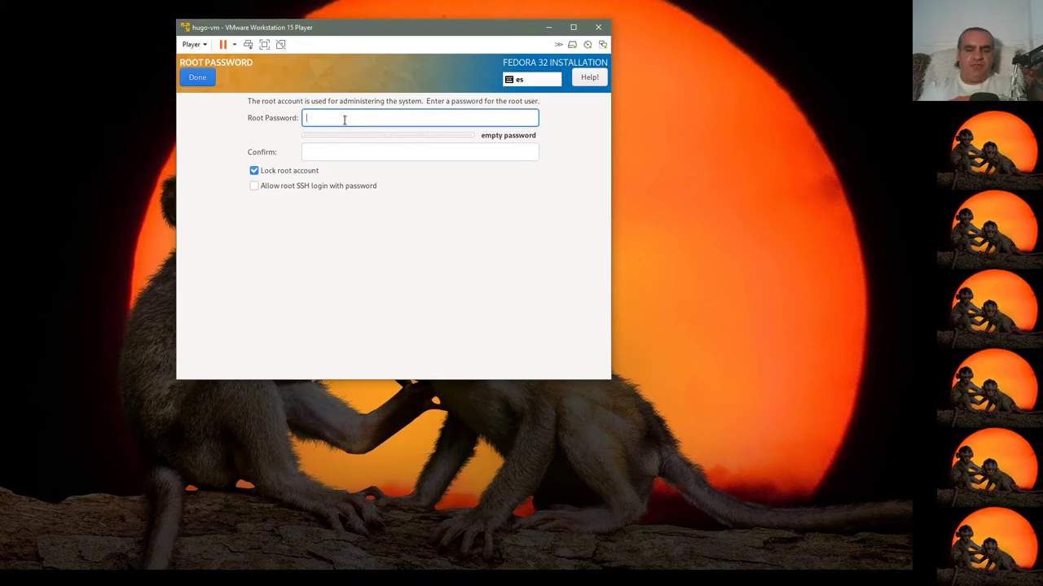
pyautogui.write('********')
pyautogui.press('Tab')
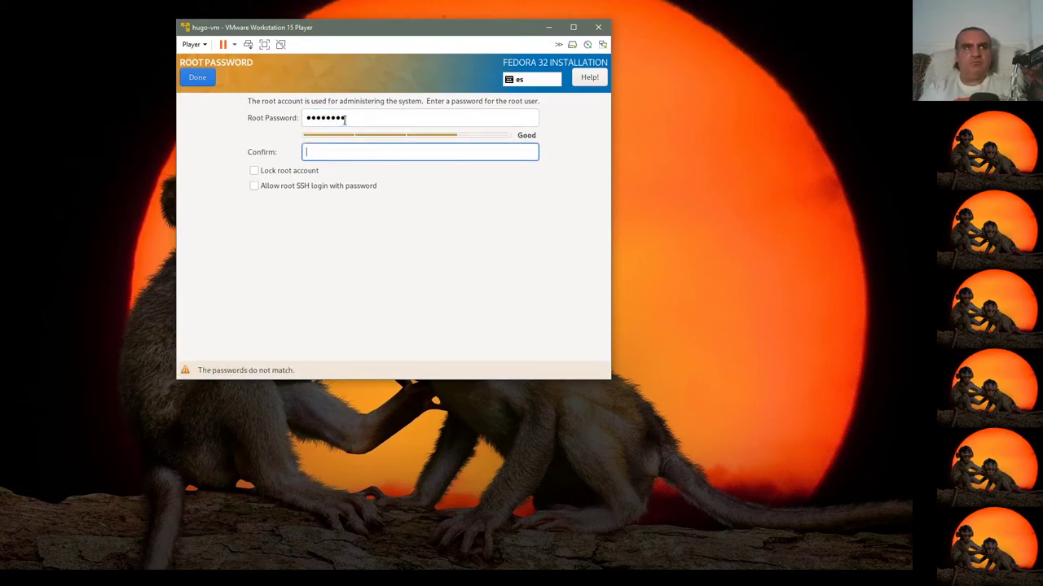
pyautogui.write('********')
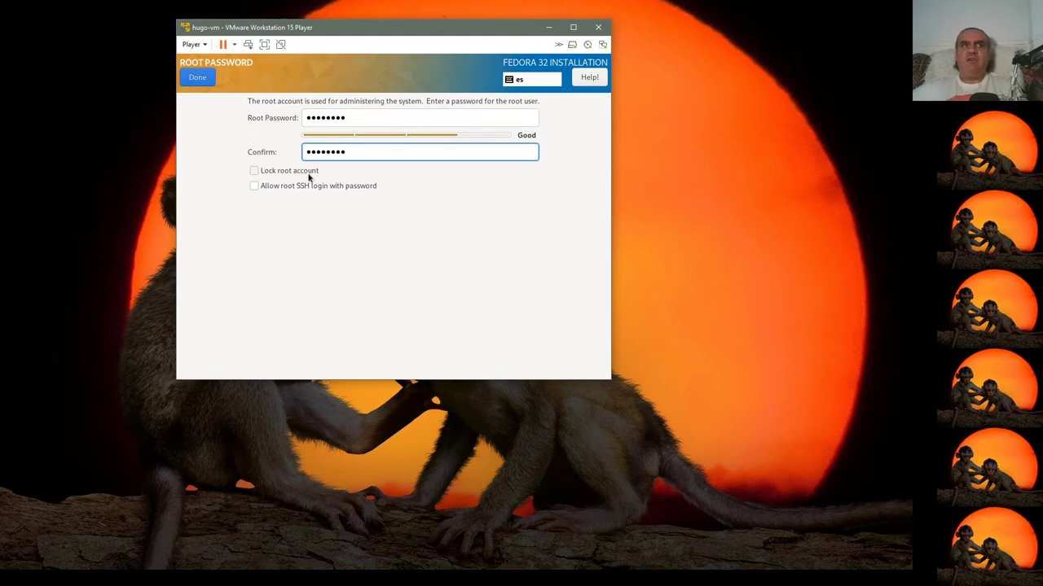
pyautogui.click(200, 78)
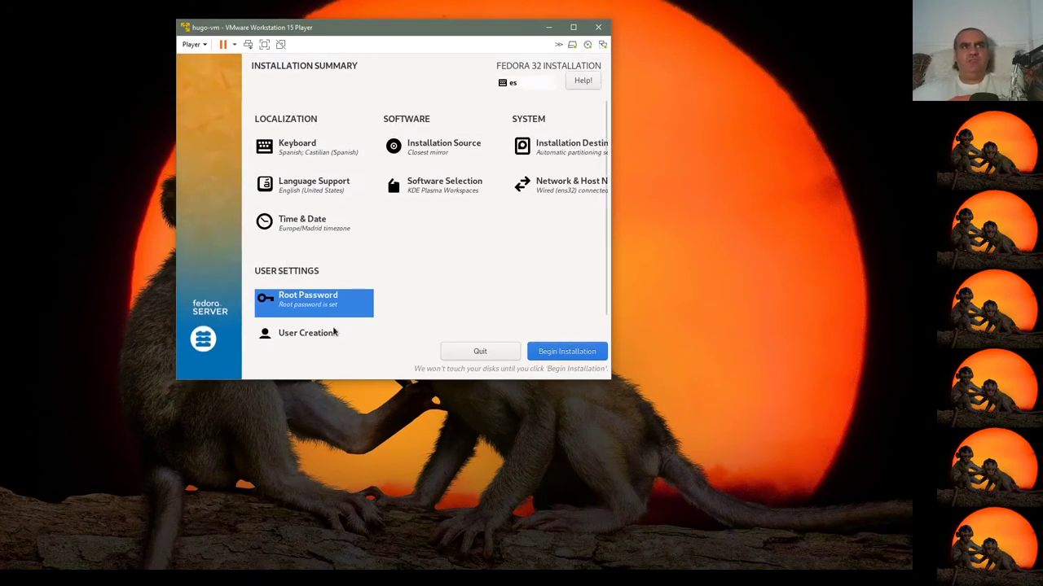
# Fill in a new user account with full name and user name yovirtualizador and make it an administrator
pyautogui.scroll(-1, 321, 338)
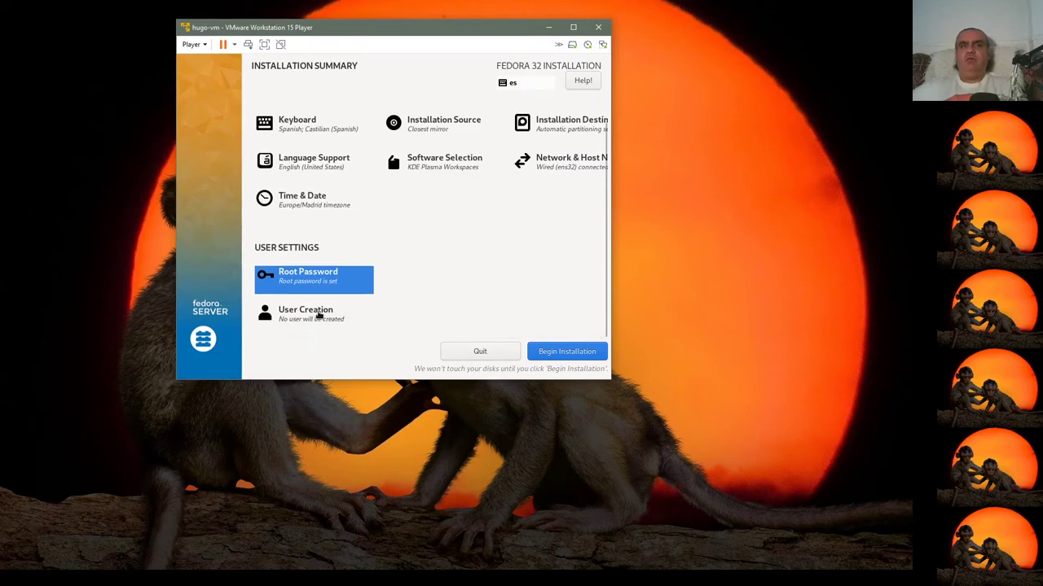
pyautogui.click(318, 316)
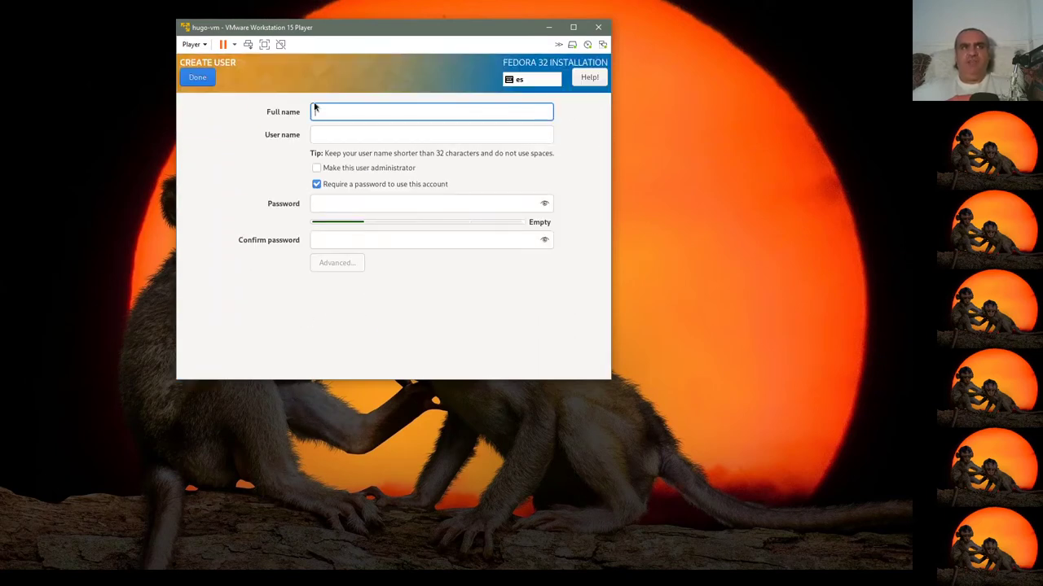
pyautogui.write('y')
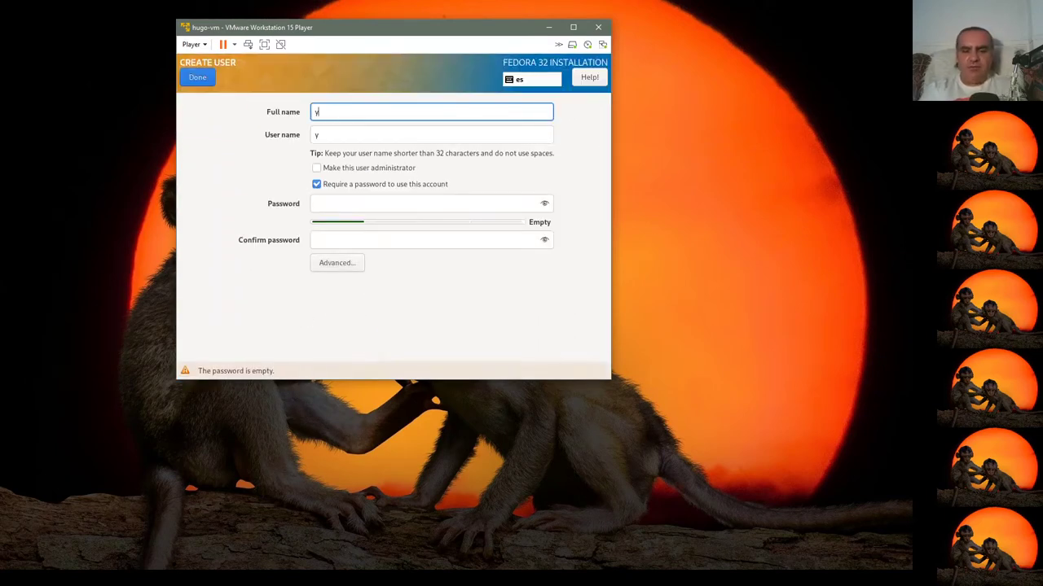
pyautogui.write('ovirt')
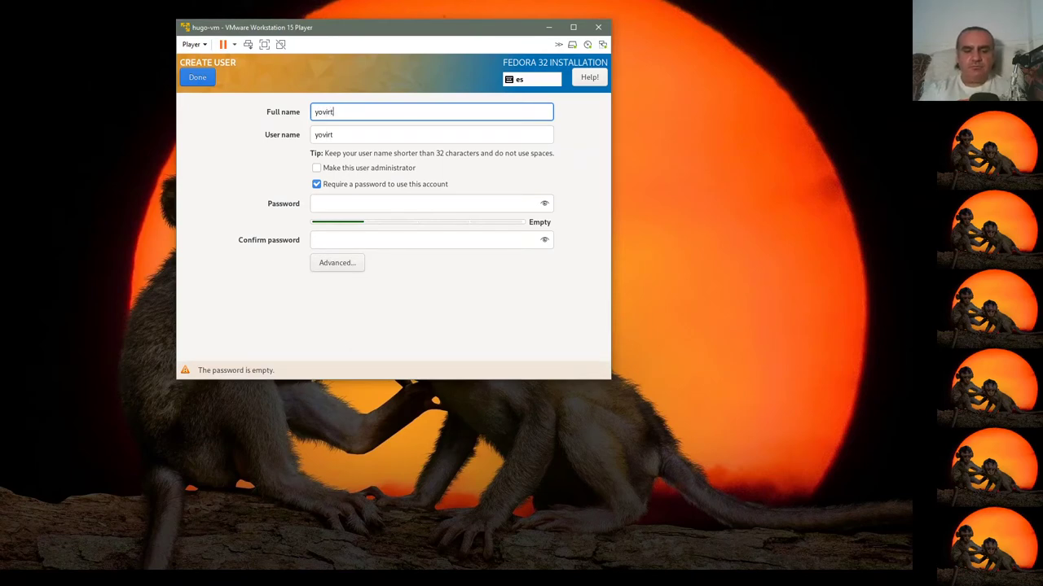
pyautogui.write('ualizador')
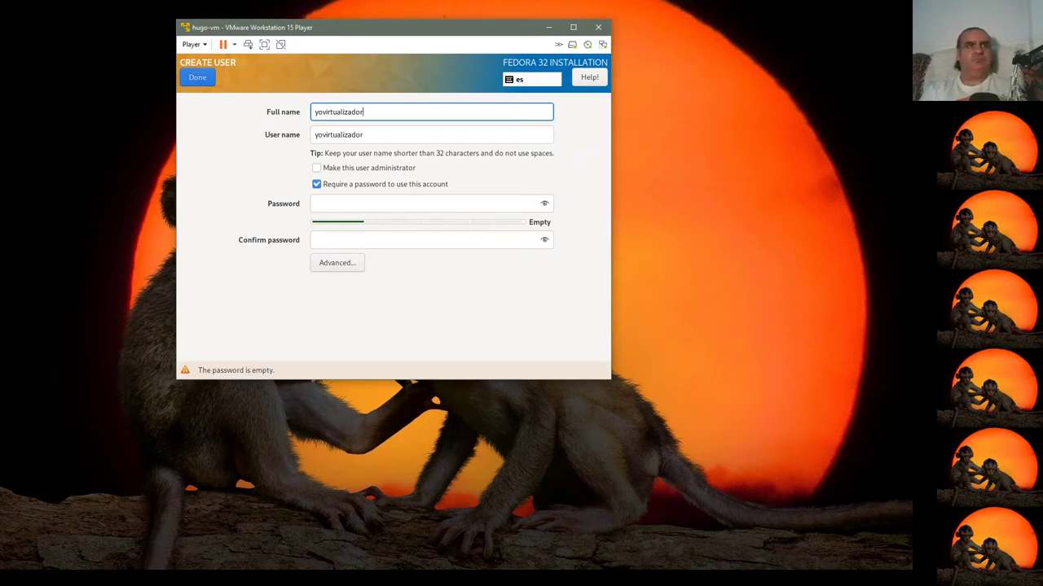
pyautogui.press('Tab')
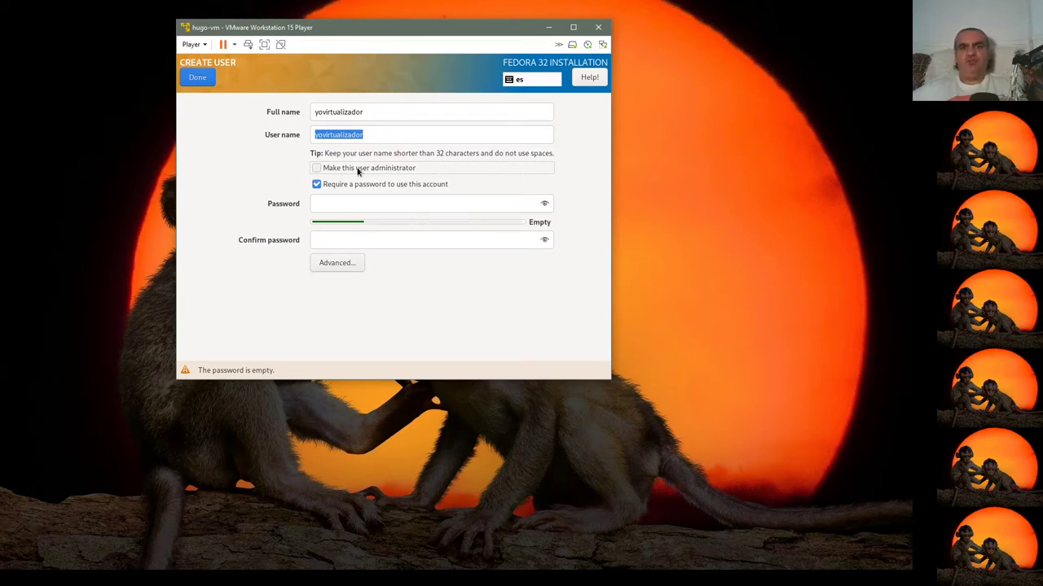
pyautogui.click(356, 172)
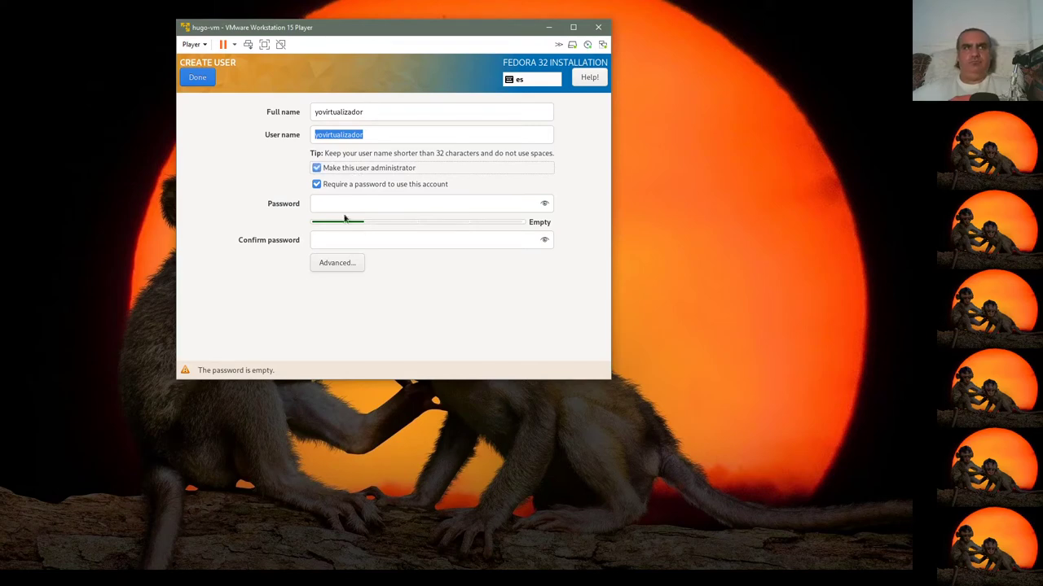
# Enter and confirm the user's account password, check the advanced user configuration without changing it and accept the new user
pyautogui.click(340, 205)
pyautogui.write('*********')
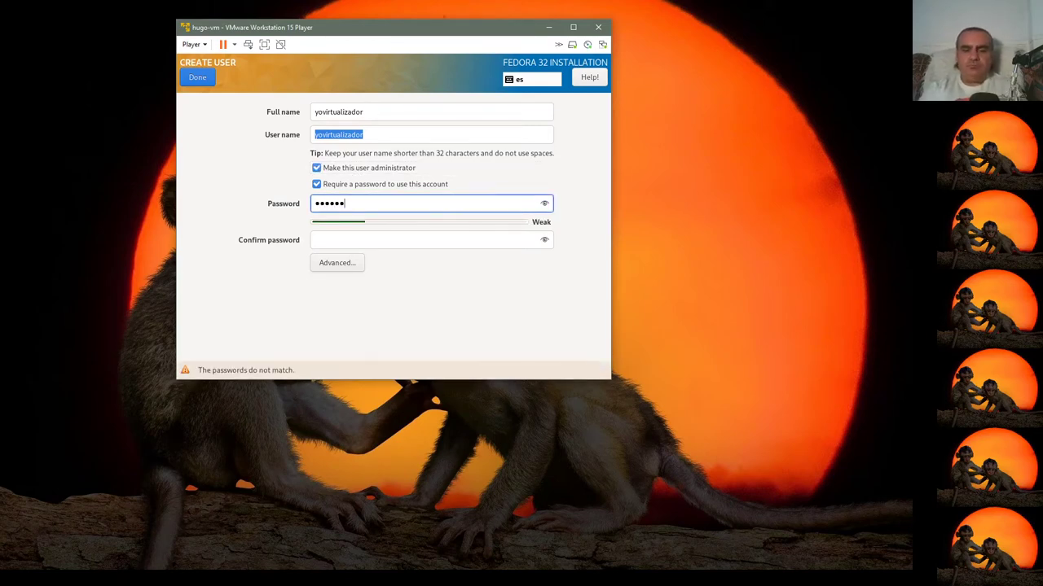
pyautogui.press('Tab')
pyautogui.write('*********')
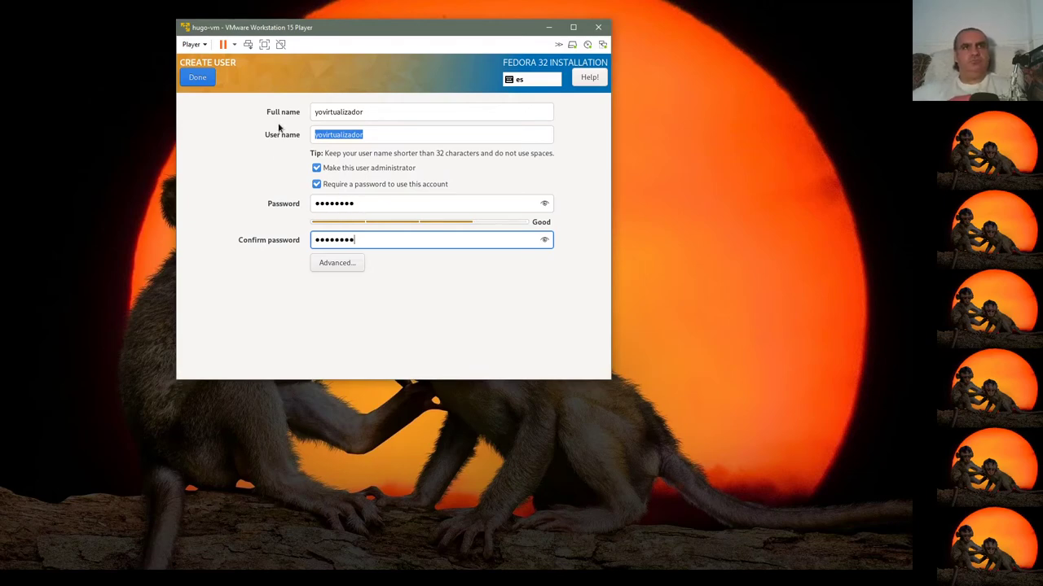
pyautogui.click(334, 270)
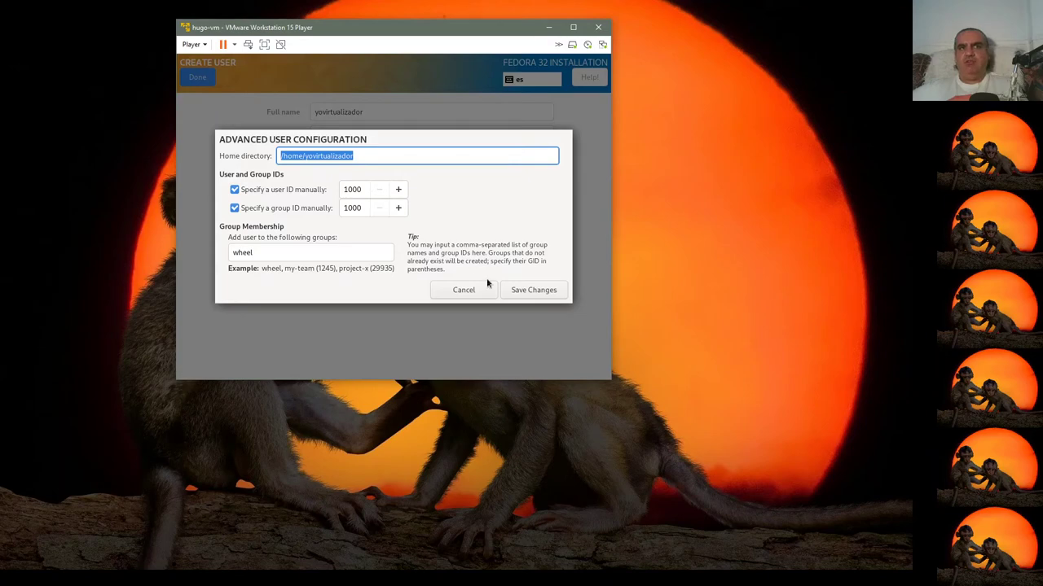
pyautogui.click(464, 291)
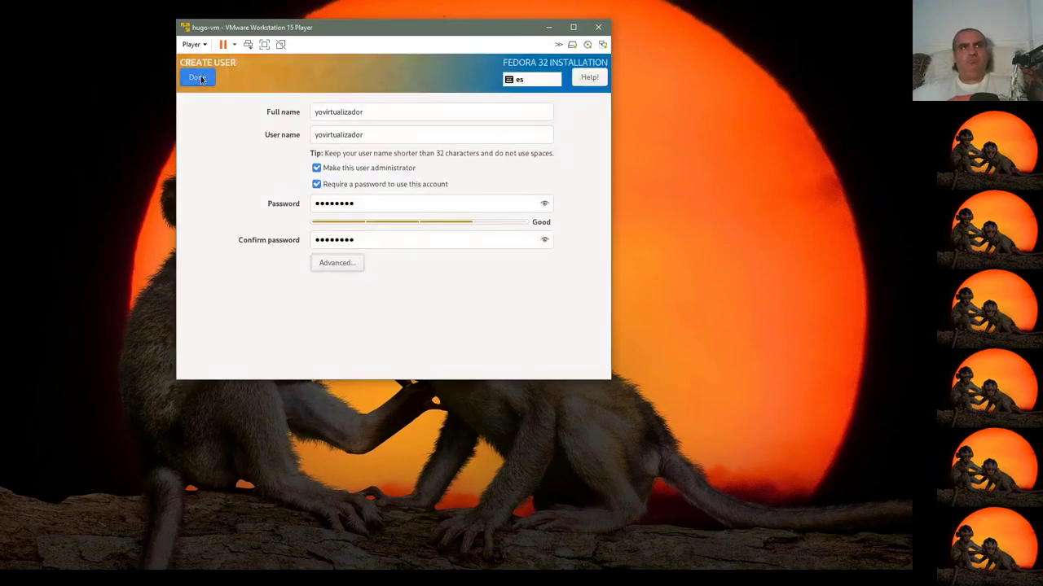
pyautogui.click(200, 77)
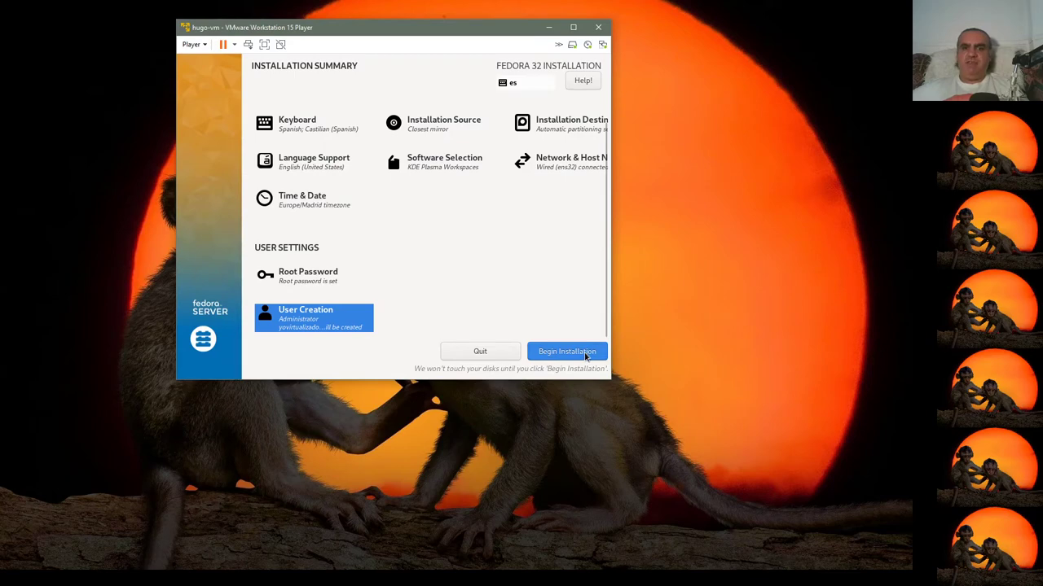
# Begin the Fedora installation and move the virtual machine window to the desktop's upper-left corner
pyautogui.click(582, 356)
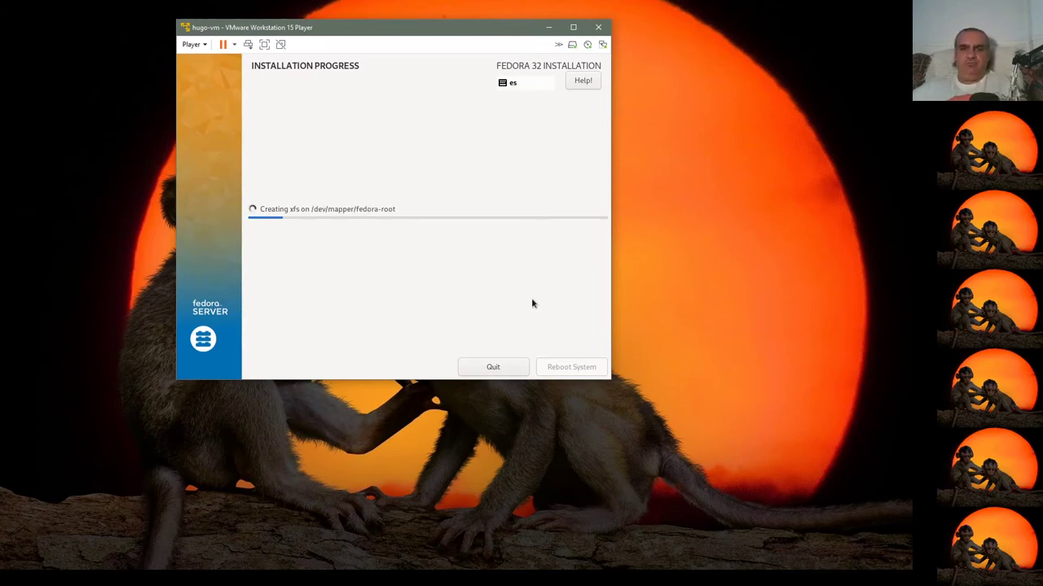
pyautogui.moveTo(371, 37); pyautogui.dragTo(201, 30)
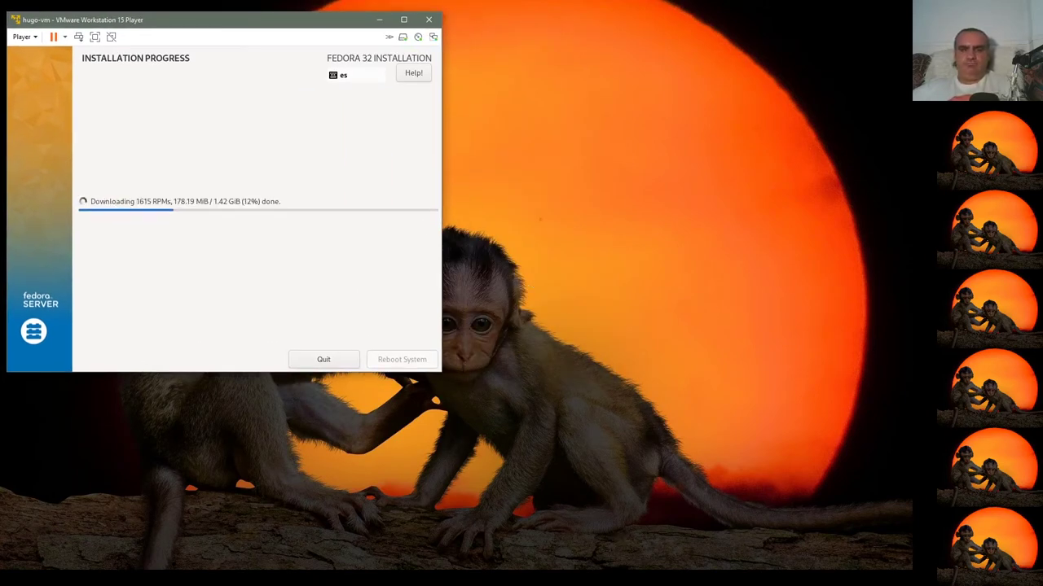
pyautogui.hotkey('alt', 'Tab')
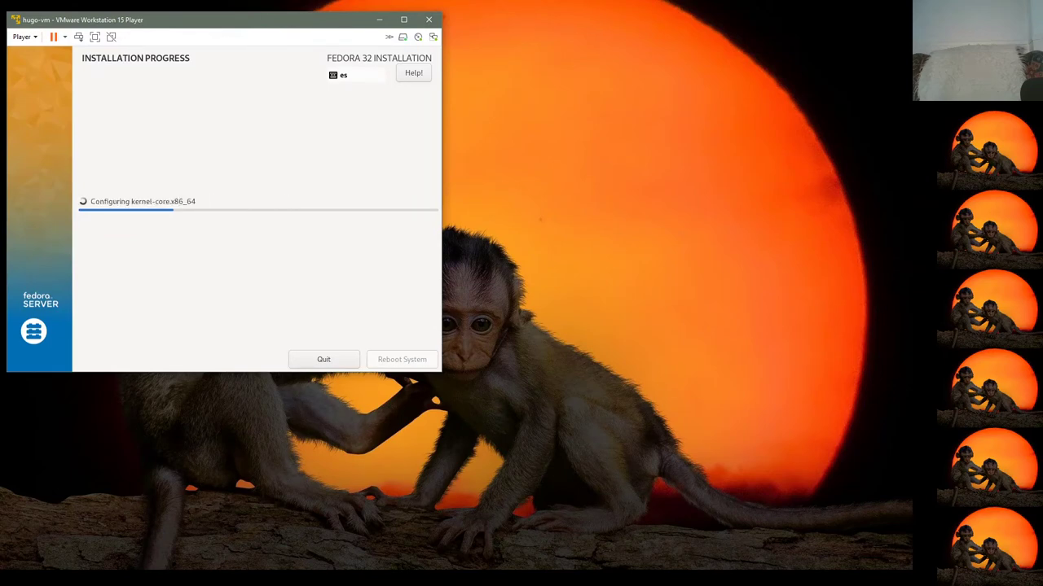
# Return to the virtual machine and reboot it into the new system once the installation is complete
pyautogui.click(519, 382)
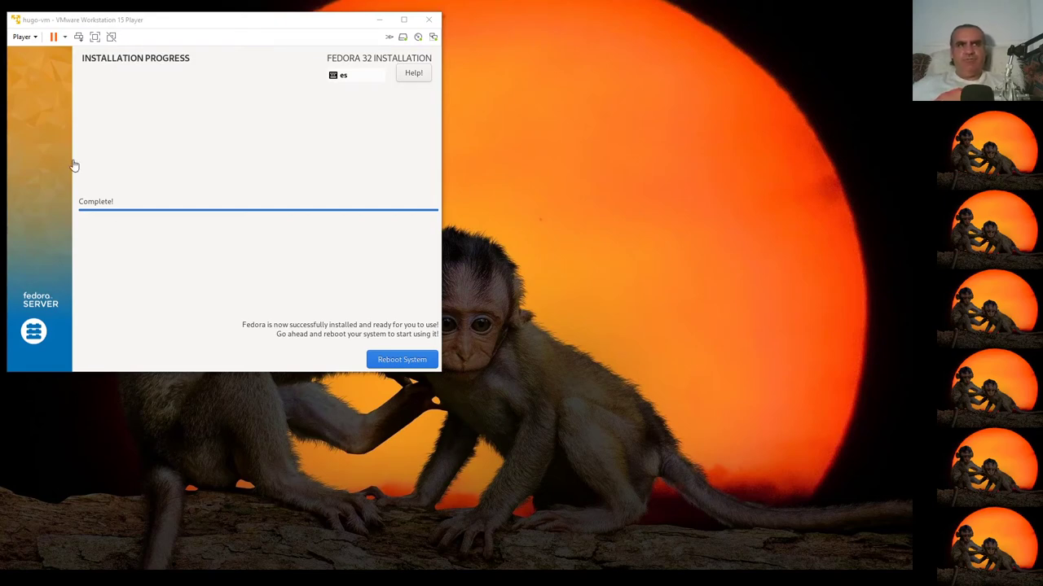
pyautogui.click(348, 260)
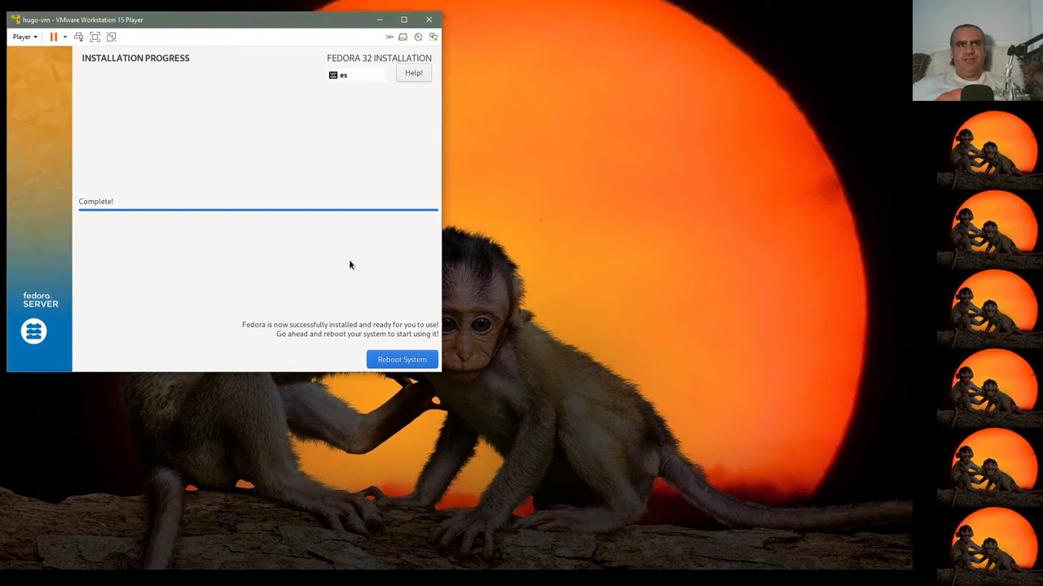
pyautogui.click(395, 361)
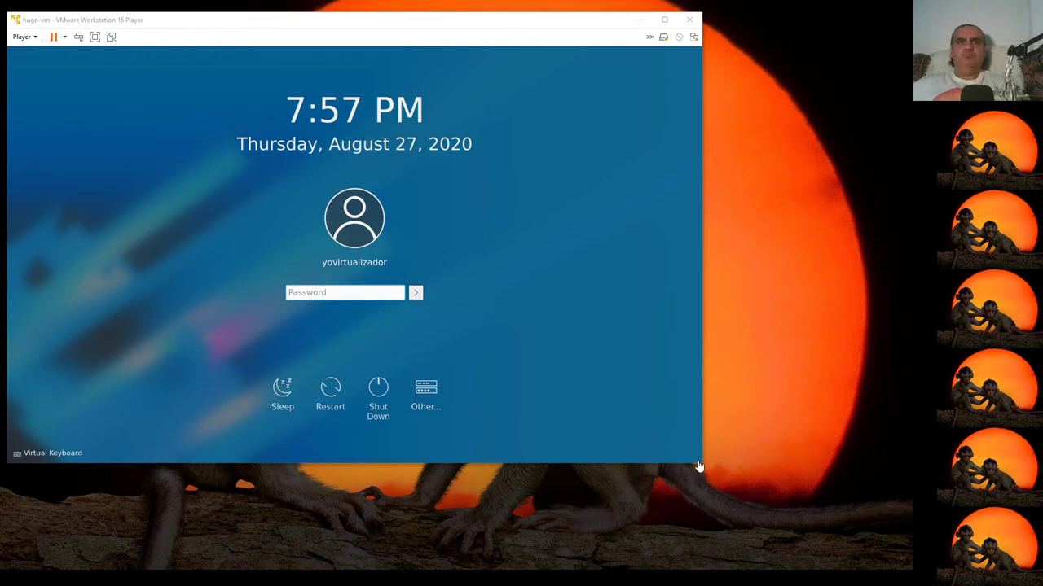
# Enlarge the virtual machine window and log in as yovirtualizador with the account password
pyautogui.moveTo(700, 464); pyautogui.dragTo(828, 530)
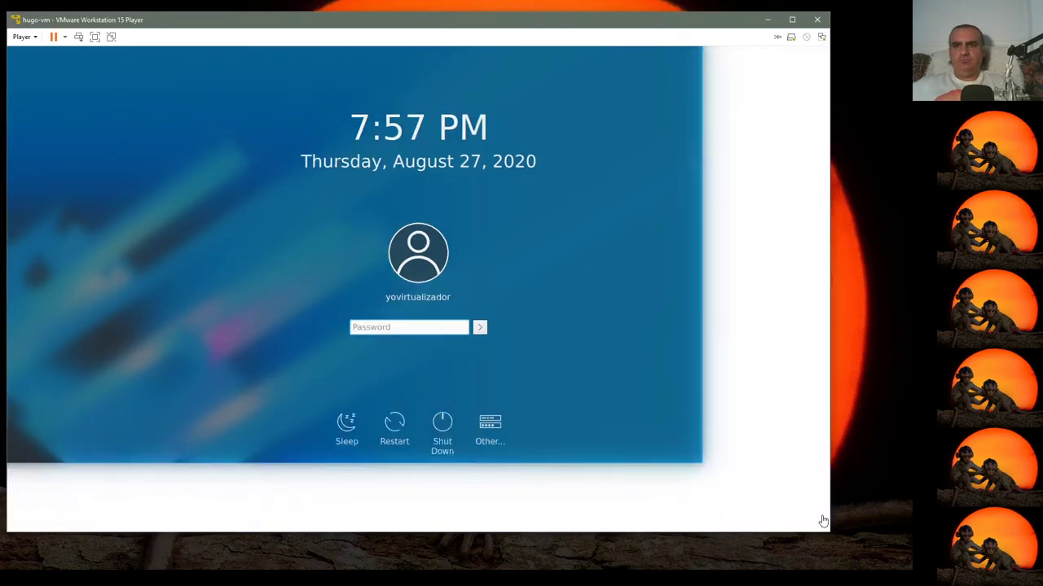
pyautogui.click(420, 331)
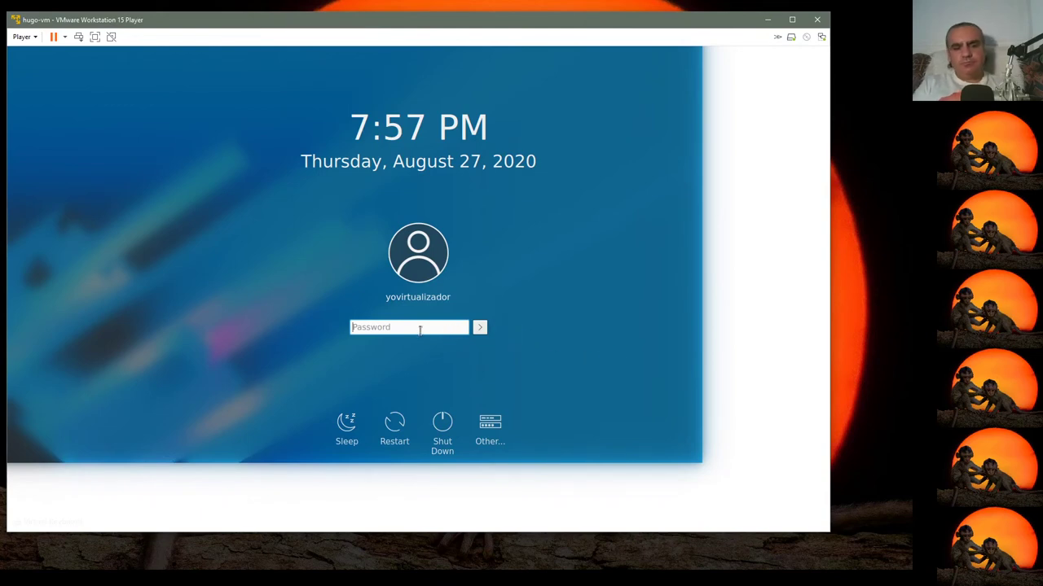
pyautogui.write('*******')
pyautogui.press('Return')
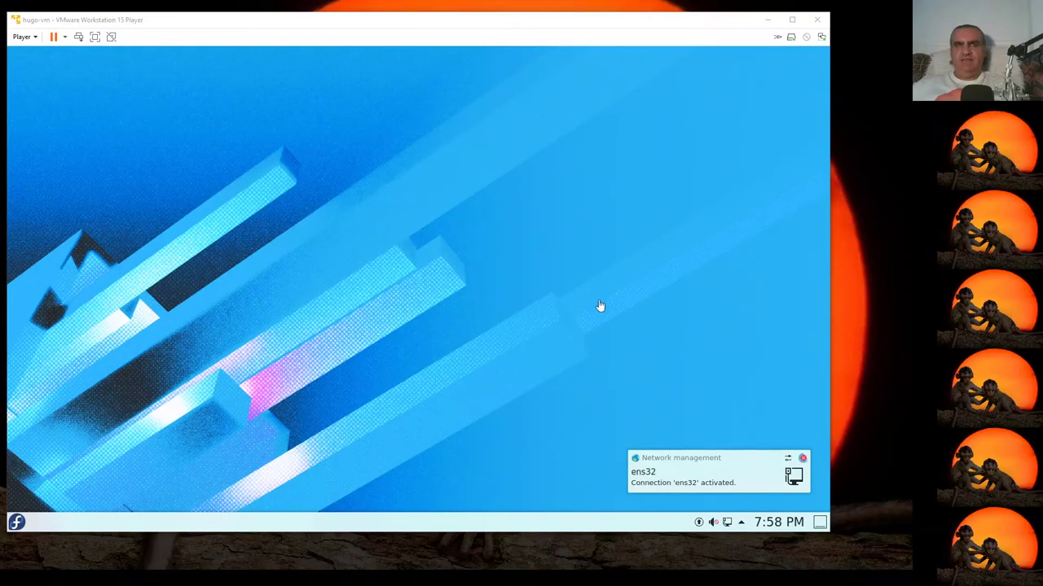
# Maximize the virtual machine window to test the desktop's resizing and restore its previous size
pyautogui.click(792, 18)
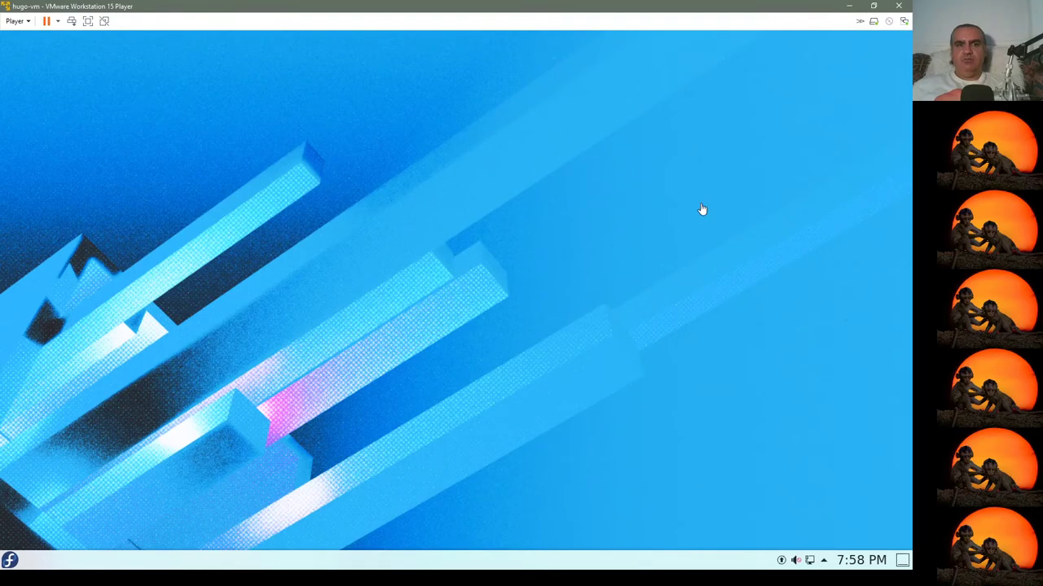
pyautogui.doubleClick(721, 8)
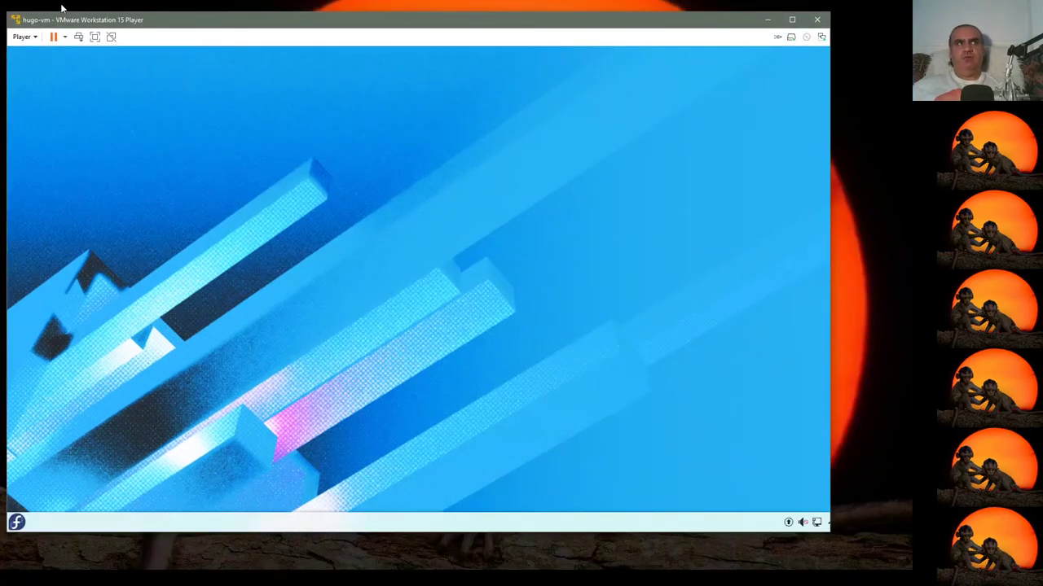